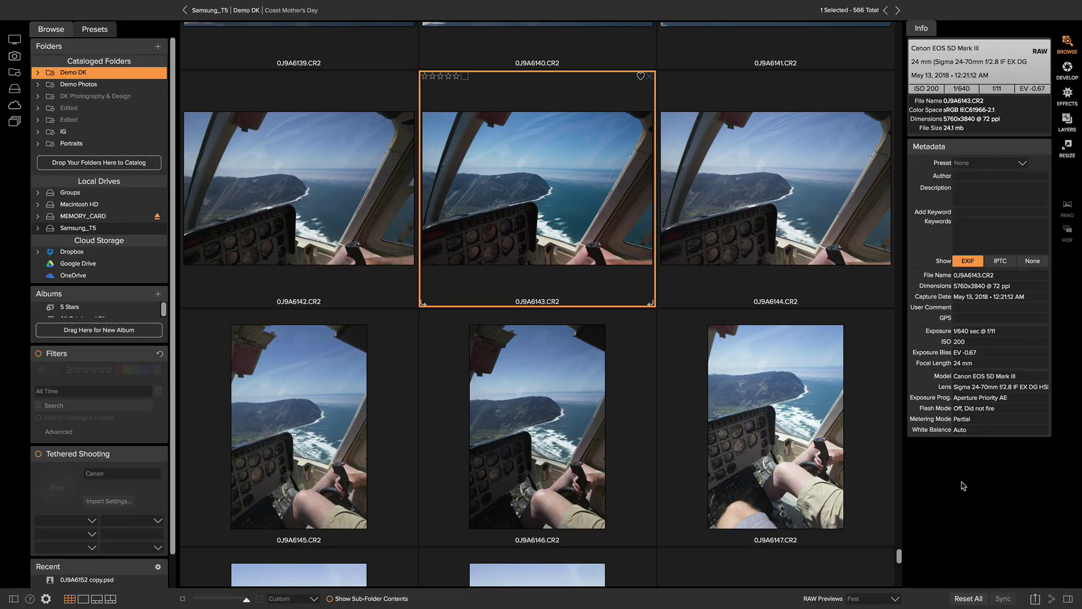
- Find the helicopter cockpit photo 0J9A6152.CR2 in the Coast Mother's Day folder and open it in Layers
scroll(536, 371, down, 3)
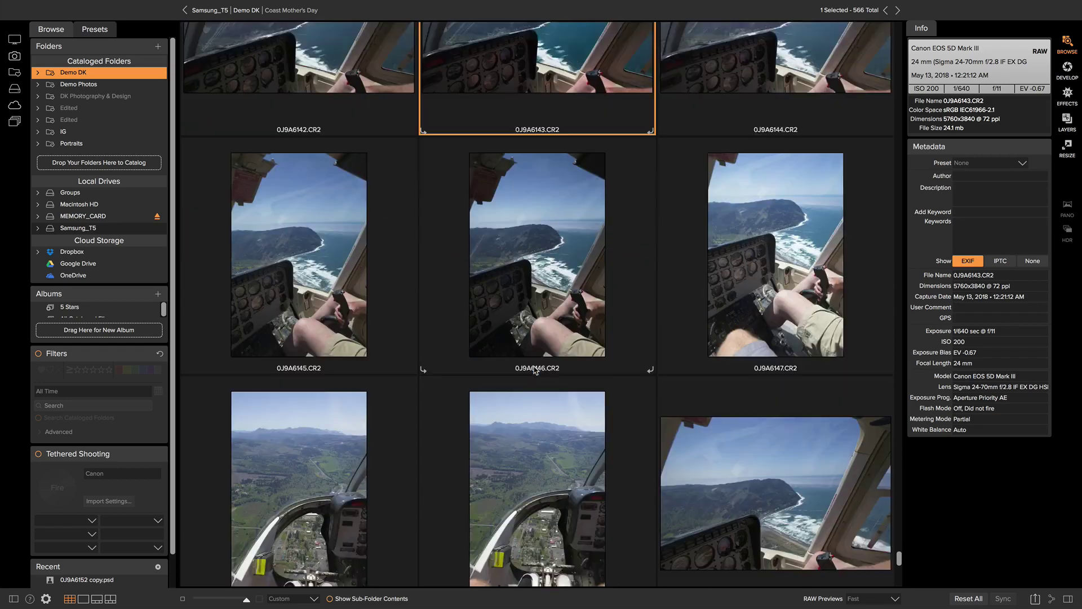
scroll(535, 370, down, 5)
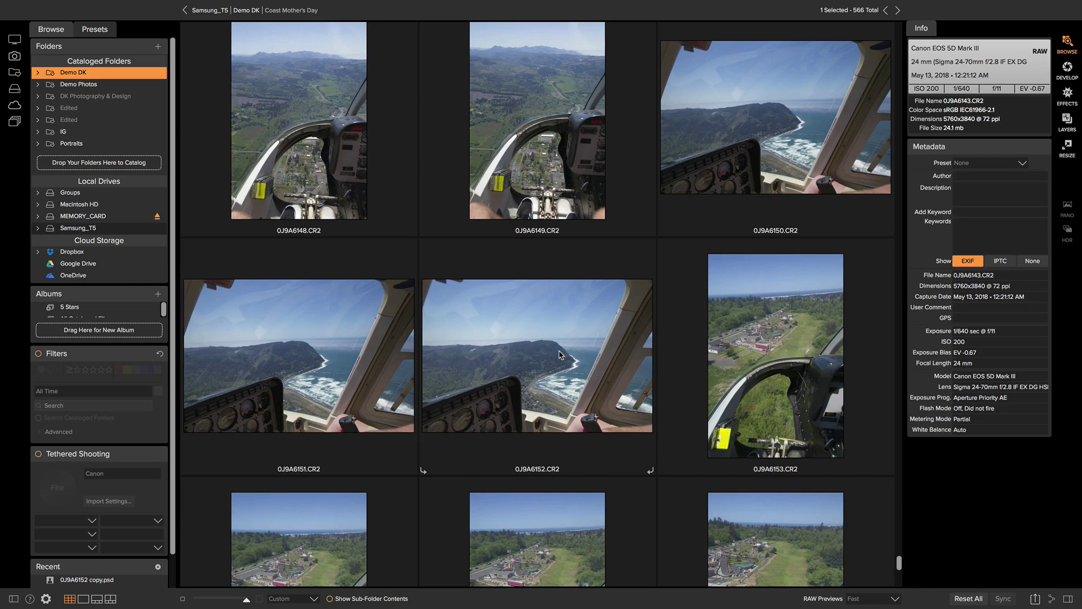
click(561, 355)
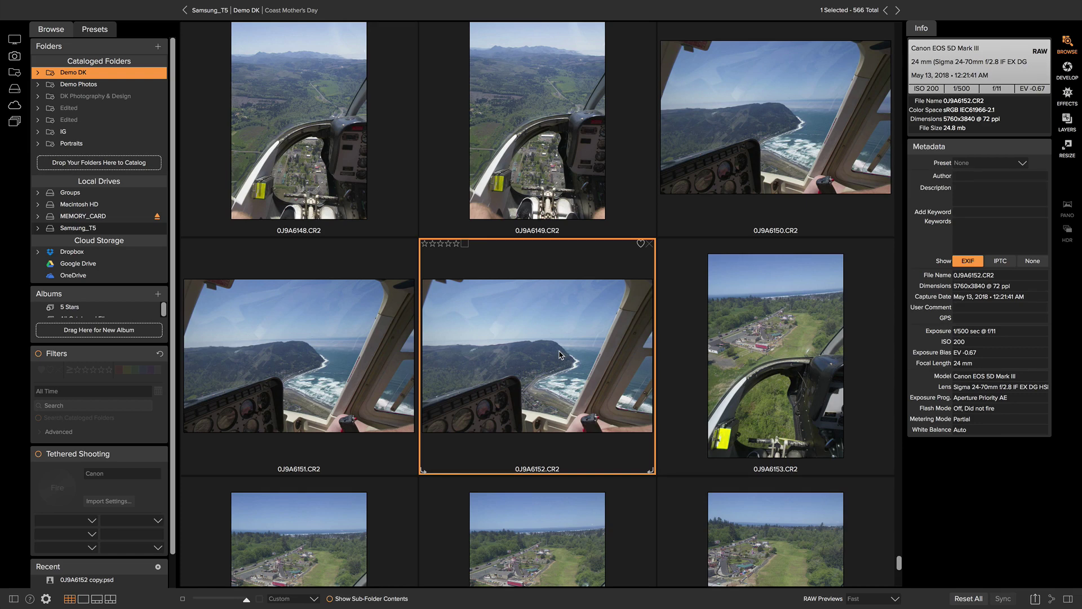
scroll(564, 347, up, 1)
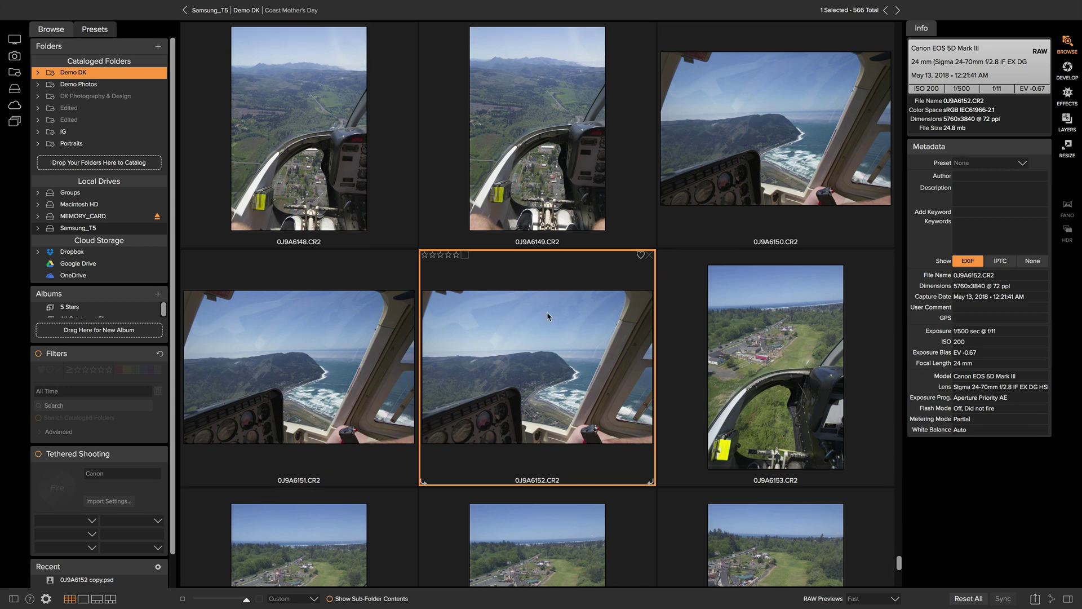
click(1069, 120)
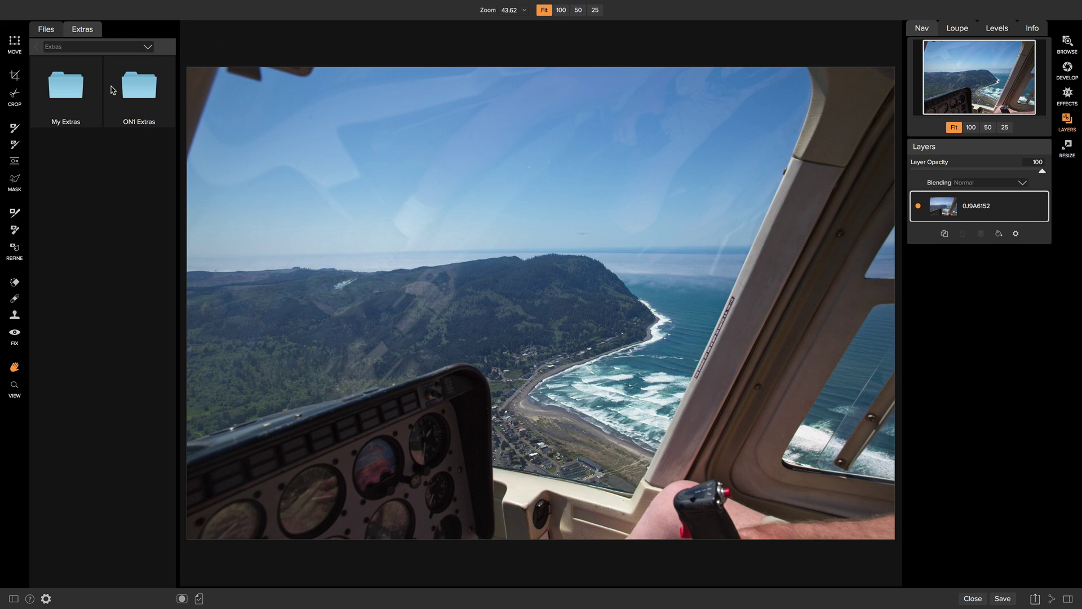
- Open the Skies folder within the Backgrounds of the ON1 Extras
click(138, 90)
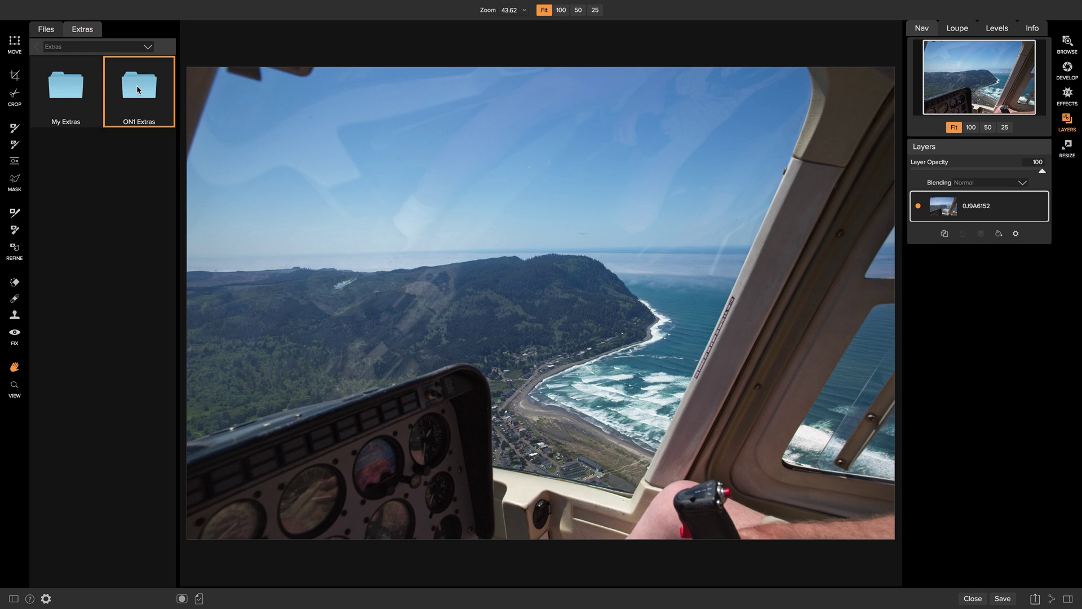
double_click(139, 89)
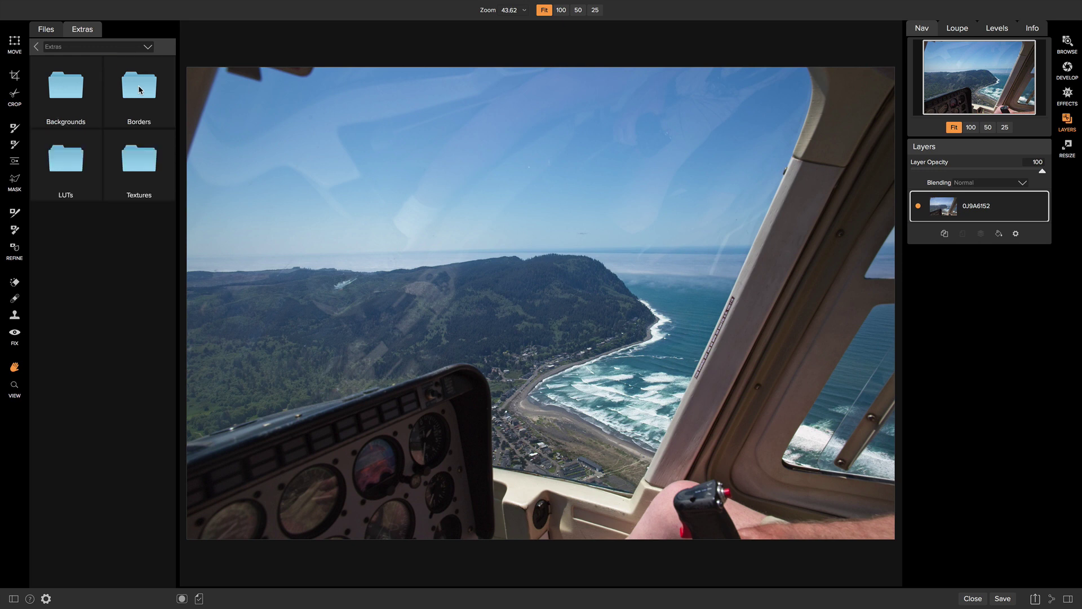
click(56, 89)
double_click(57, 88)
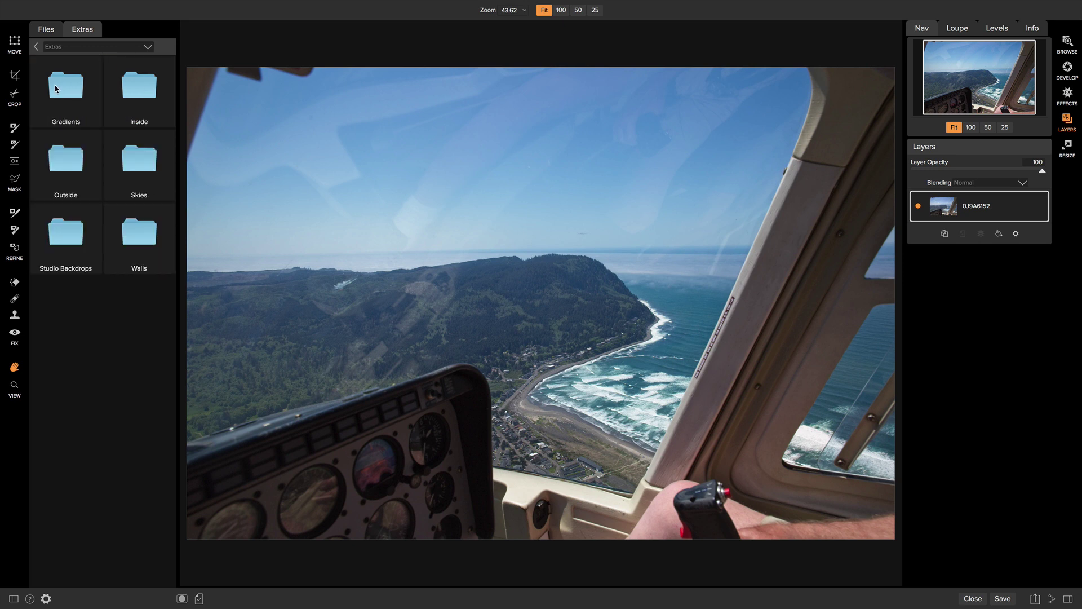
click(141, 166)
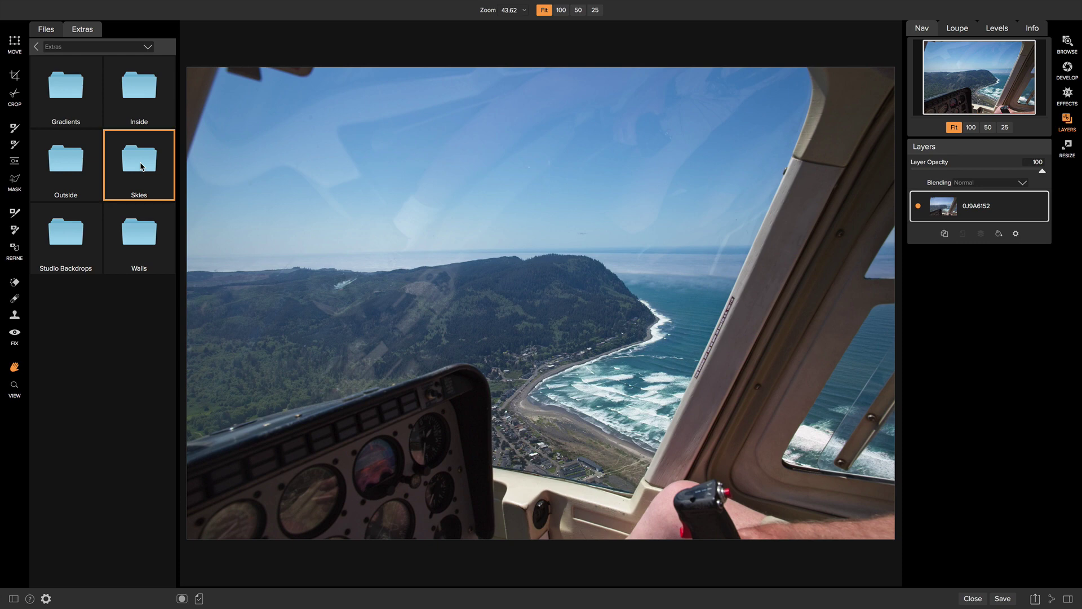
double_click(141, 166)
- Add Skies50.jpg to the open cockpit photo as a new layer
scroll(132, 196, down, 3)
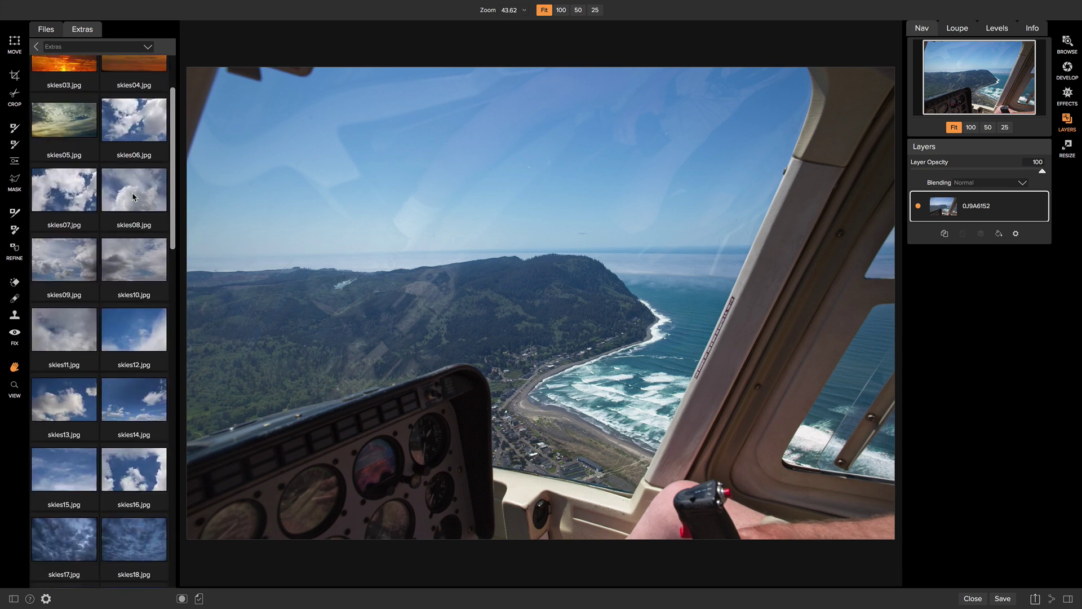
scroll(132, 195, down, 15)
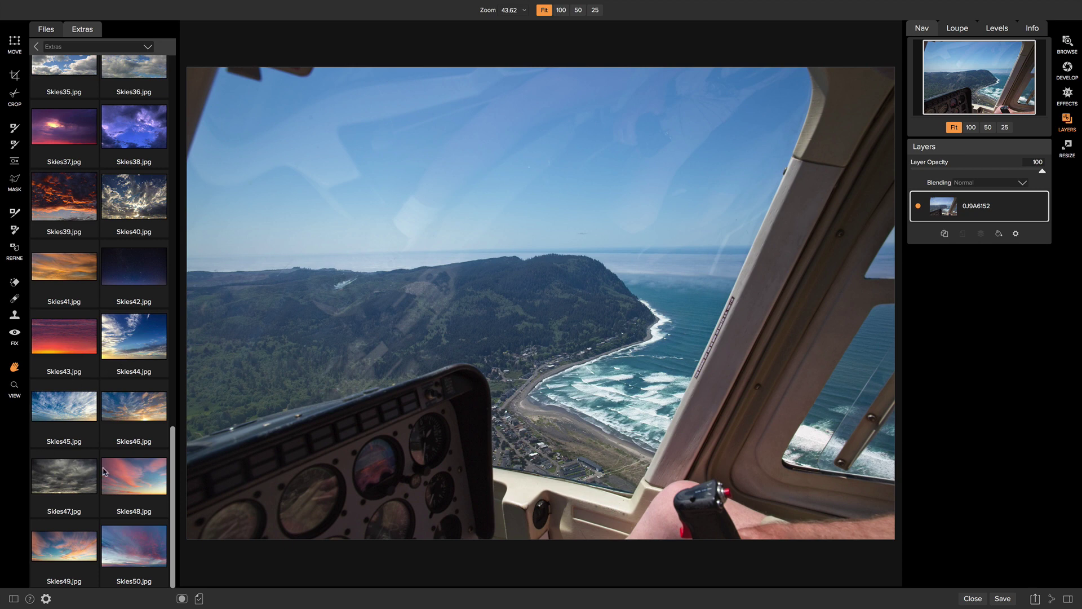
click(141, 556)
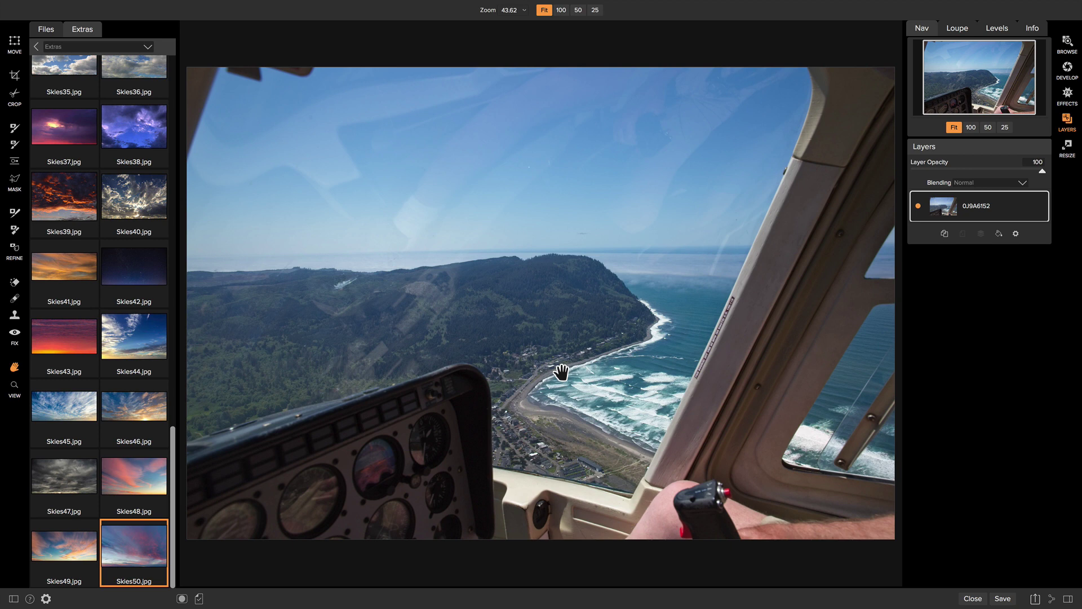
drag(134, 536, 544, 333)
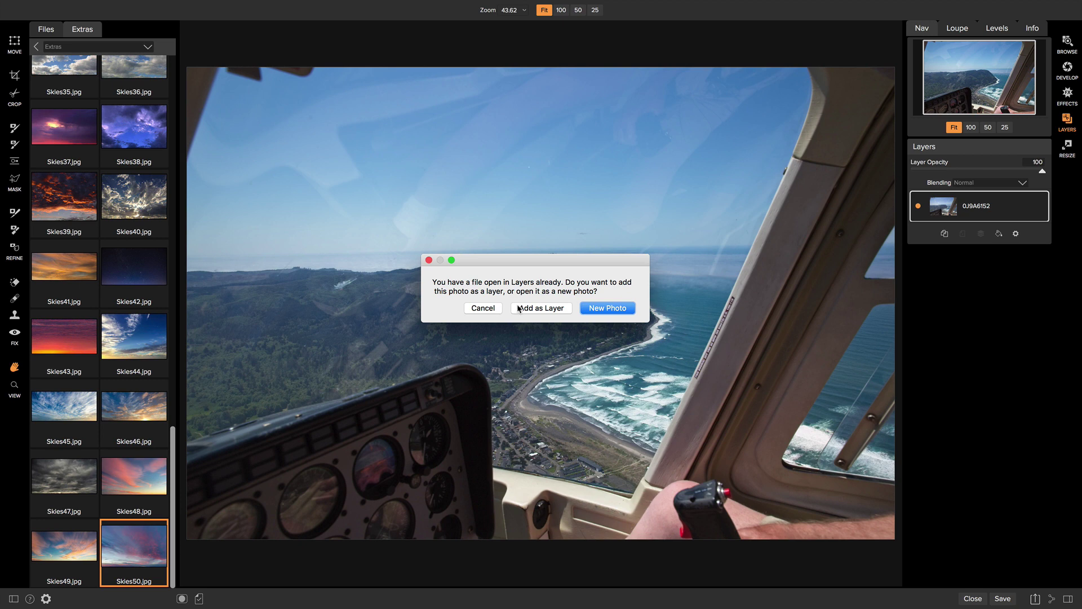
click(540, 309)
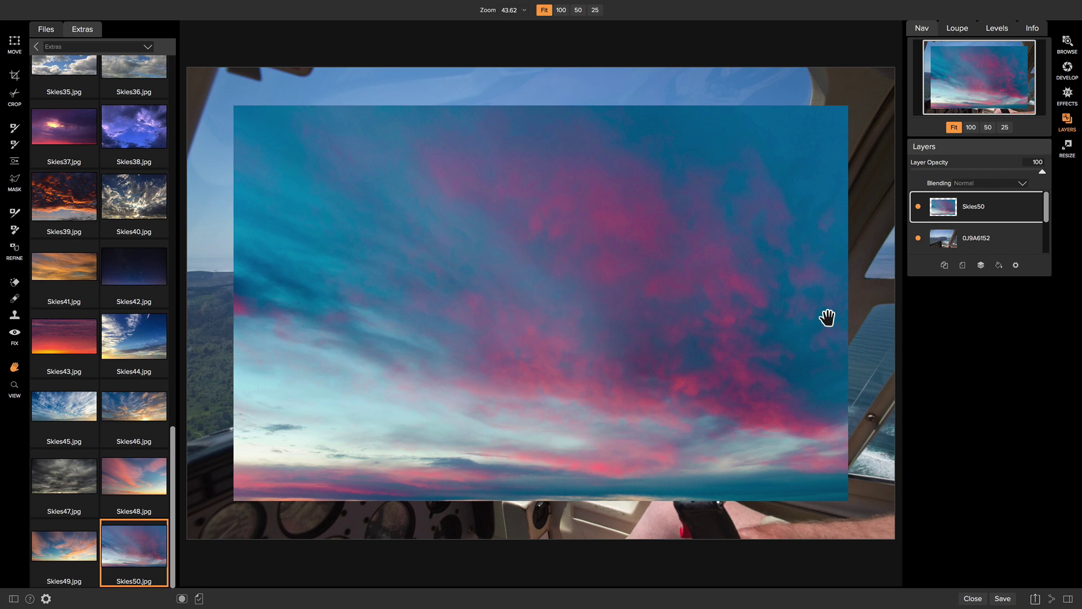
- Lower the Skies50 layer's opacity to 63 and enlarge it to 5838 × 3217 over the photo's sky area
drag(1043, 175, 994, 175)
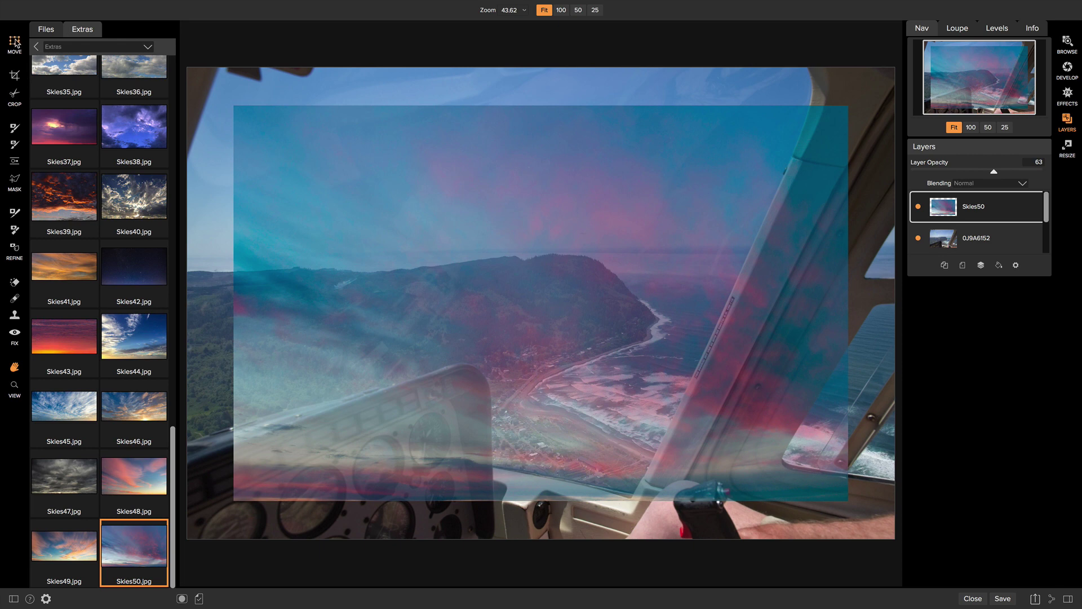
click(15, 43)
drag(510, 272, 490, 170)
drag(609, 324, 541, 223)
drag(813, 89, 910, 91)
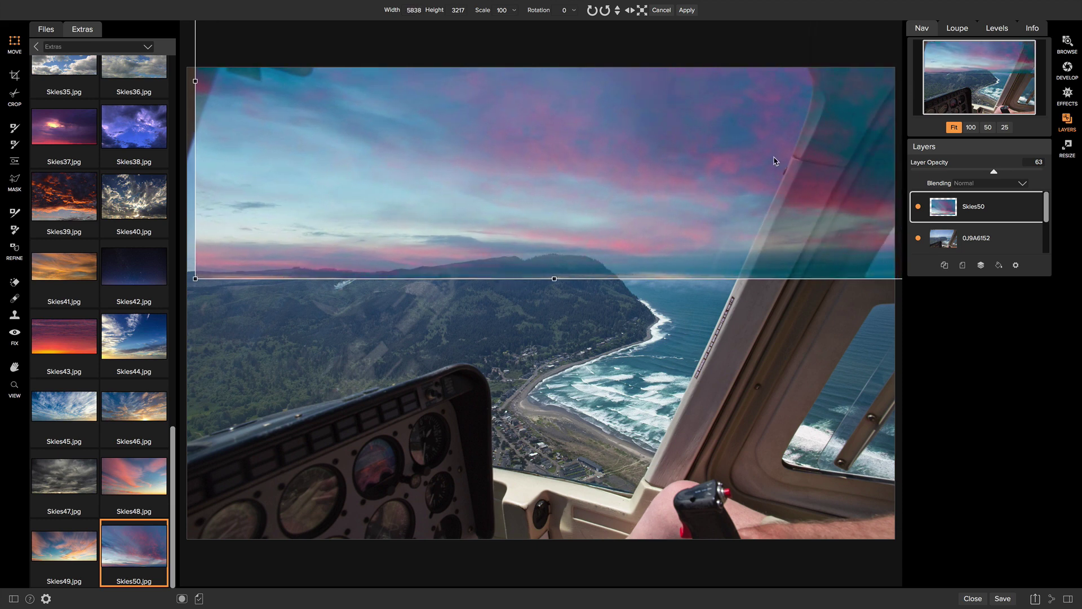
- Fine-tune the Skies50 layer's position so its lower edge runs along the horizon and it covers the photo's left edge
mouse_move(706, 162)
mouse_down()
mouse_move(696, 155)
mouse_move(705, 153)
mouse_up()
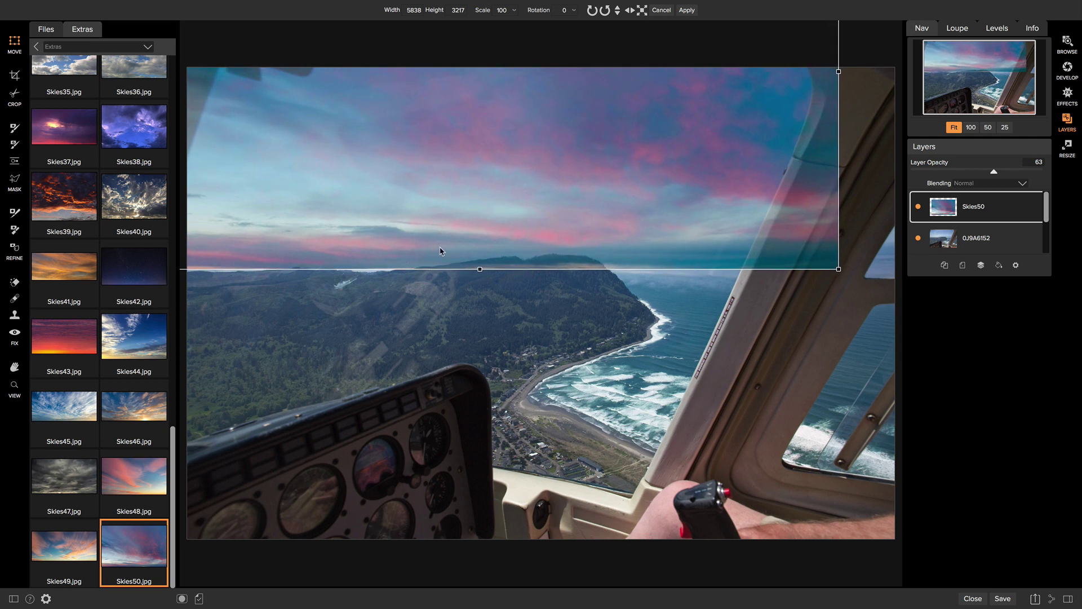
drag(692, 252, 706, 253)
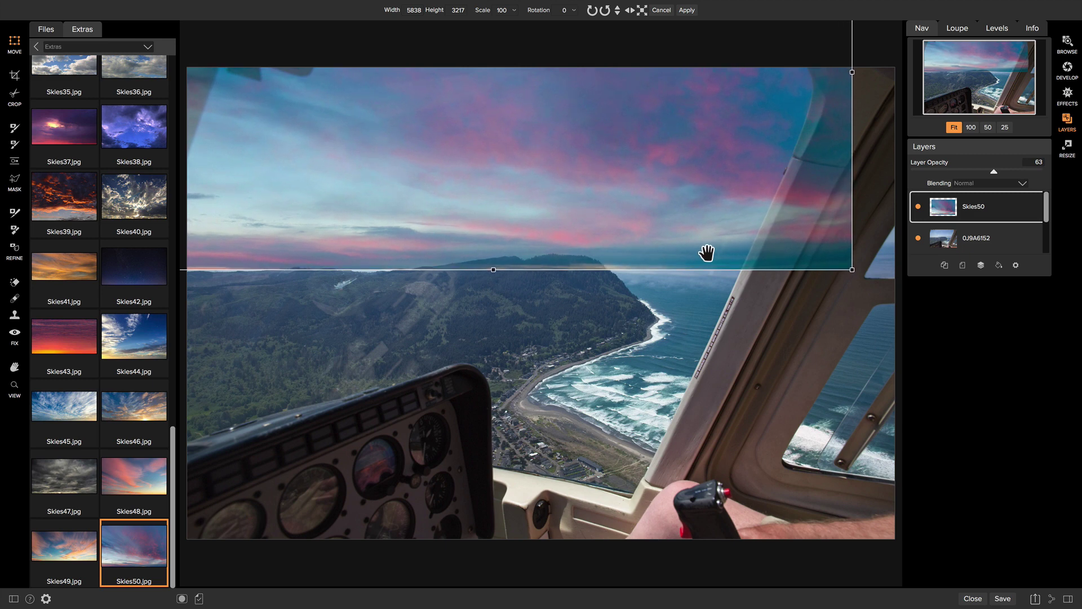
drag(641, 254, 640, 251)
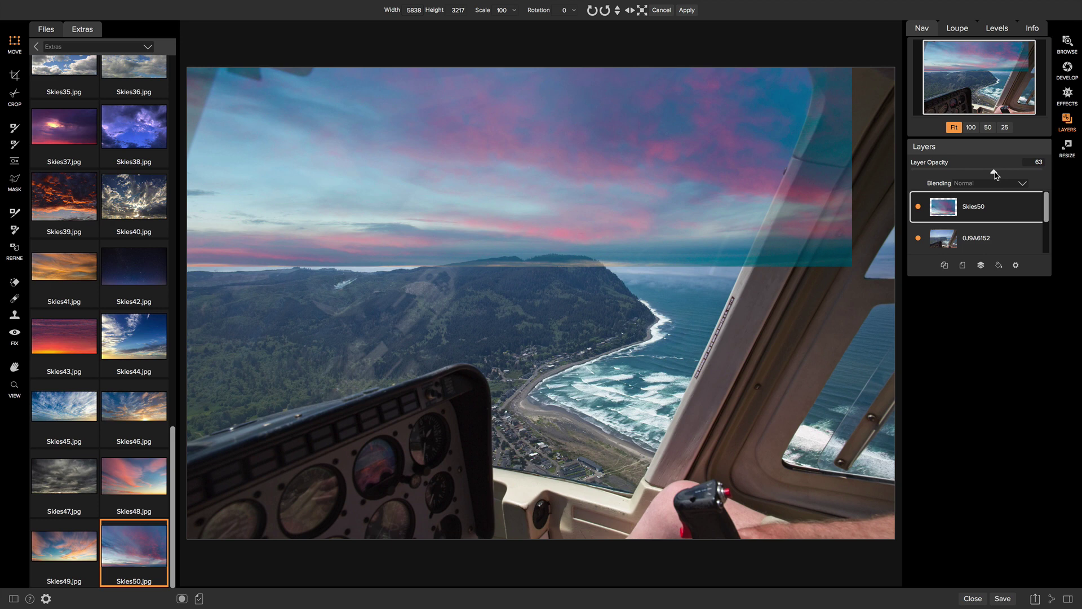
- Set the Skies50 layer's opacity to 100 and place the 0J9A6152 photo layer above it
drag(993, 172, 1063, 175)
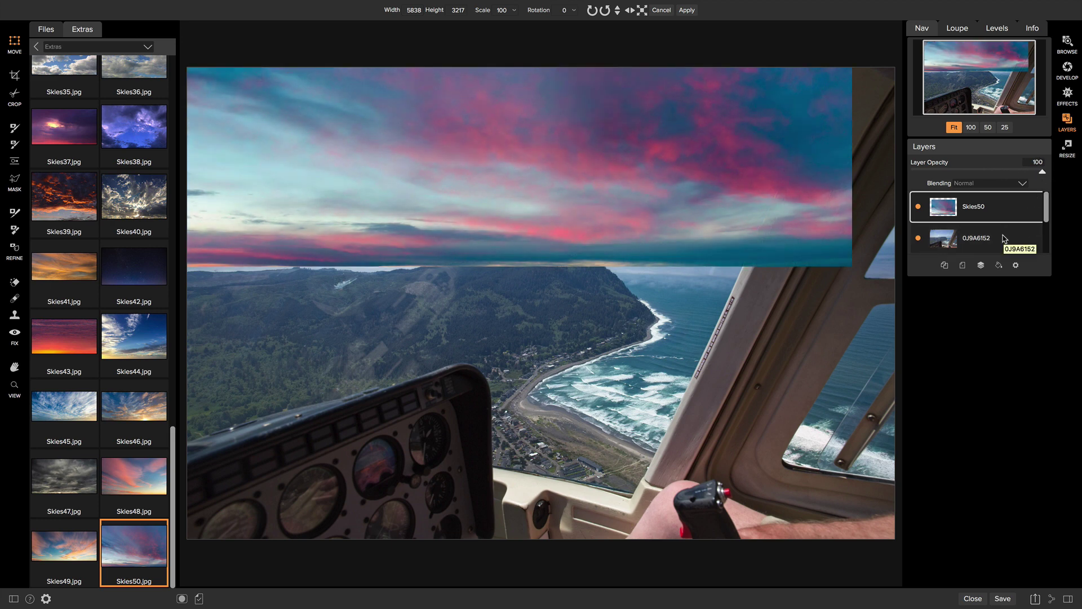
drag(1004, 239, 1003, 197)
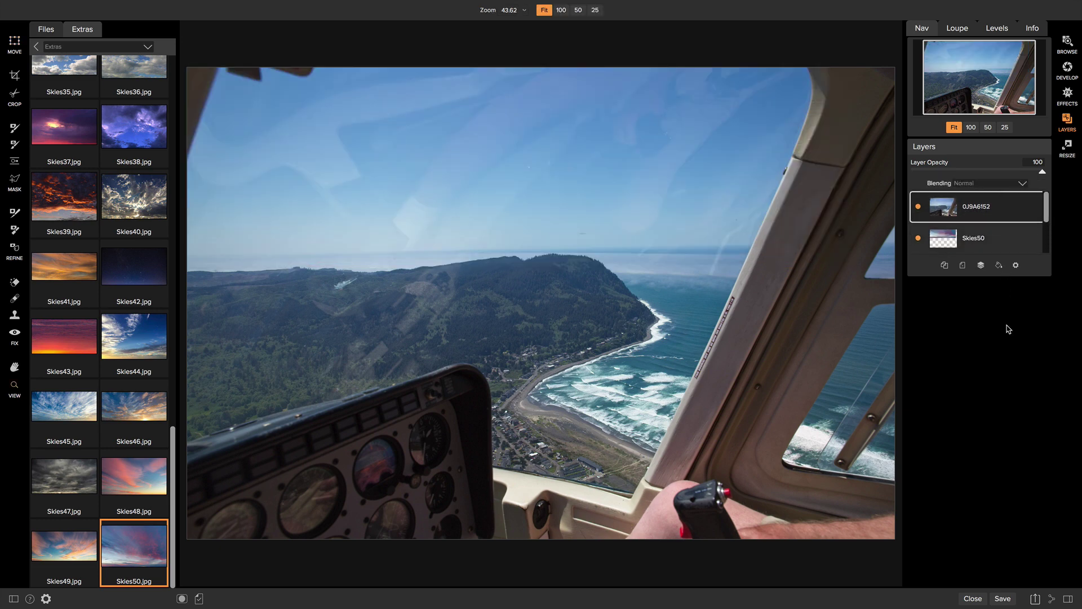
- Paint out the blue sky on the 0J9A6152 layer with the Masking Brush at opacity 35 and Perfect Brush enabled
key(z)
click(14, 130)
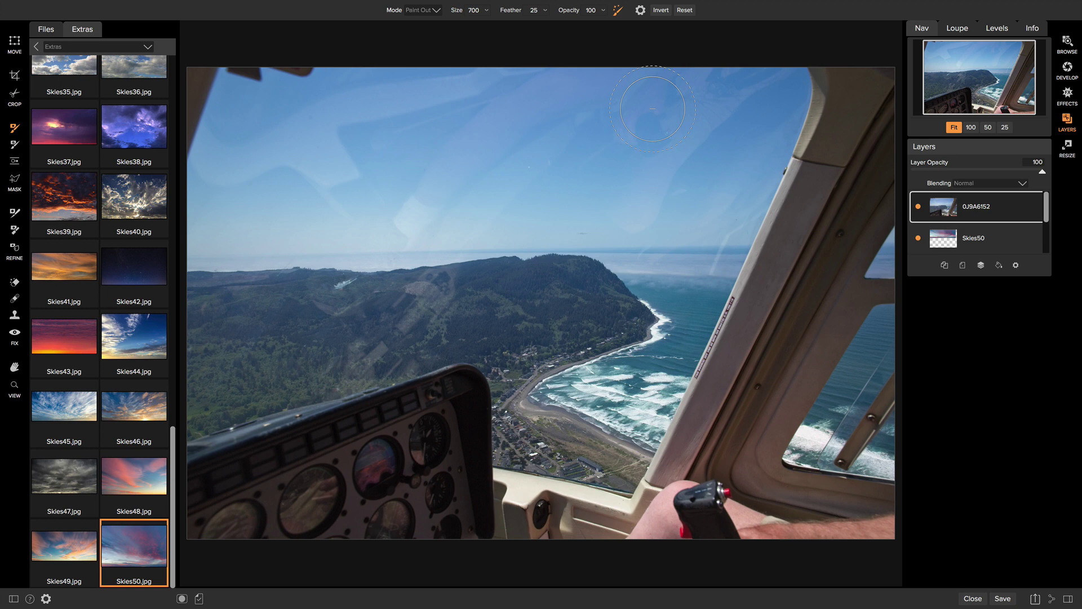
drag(581, 21, 522, 18)
mouse_move(781, 104)
mouse_down()
mouse_move(758, 113)
mouse_move(777, 107)
mouse_move(775, 95)
mouse_move(711, 76)
mouse_move(227, 93)
mouse_move(212, 202)
mouse_move(227, 213)
mouse_move(758, 200)
mouse_move(748, 159)
mouse_move(280, 145)
mouse_up()
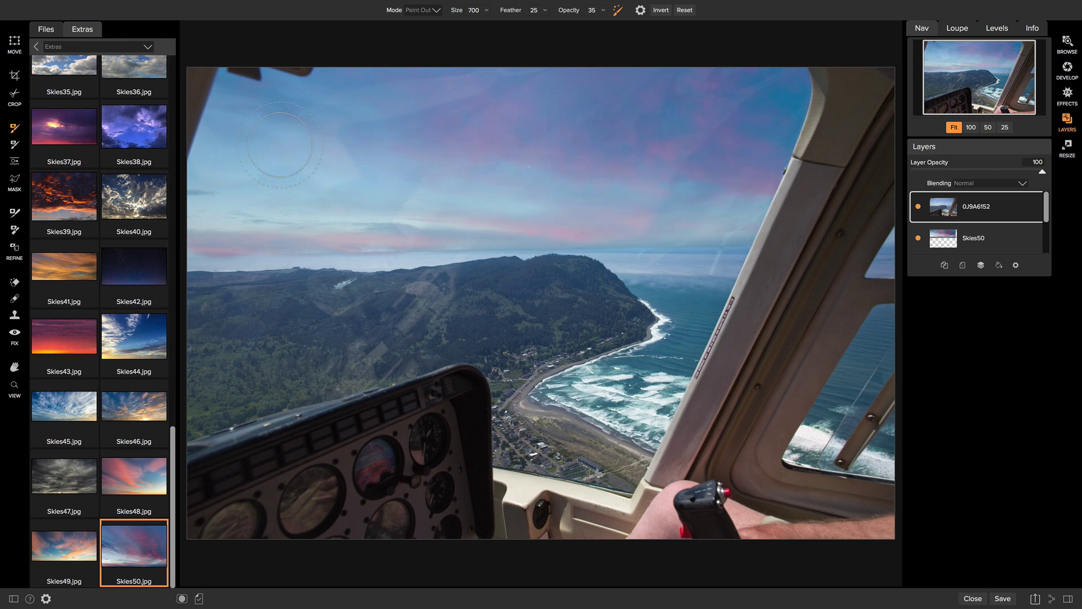
mouse_move(548, 188)
mouse_down()
mouse_move(250, 182)
mouse_move(673, 192)
mouse_move(339, 189)
mouse_move(238, 201)
mouse_move(208, 214)
mouse_move(241, 212)
mouse_move(208, 216)
mouse_move(484, 210)
mouse_move(173, 225)
mouse_move(434, 214)
mouse_move(743, 220)
mouse_move(218, 236)
mouse_move(739, 230)
mouse_move(638, 245)
mouse_move(524, 235)
mouse_up()
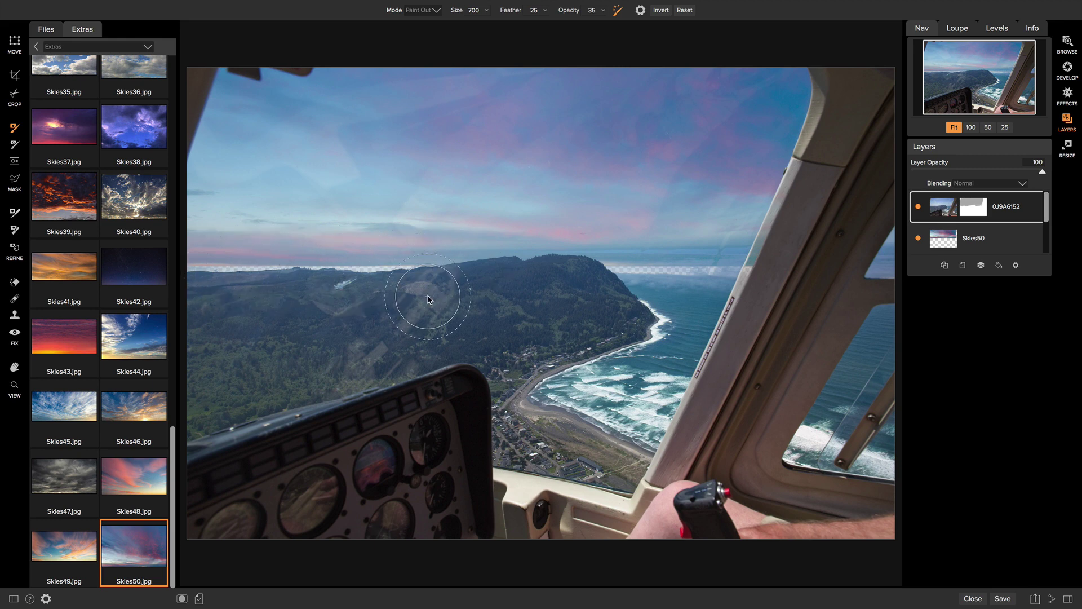
- Paint the photo back in along the horizon and upper hills with feather 100 and Perfect Brush off, filling the transparent gap
key(shift)
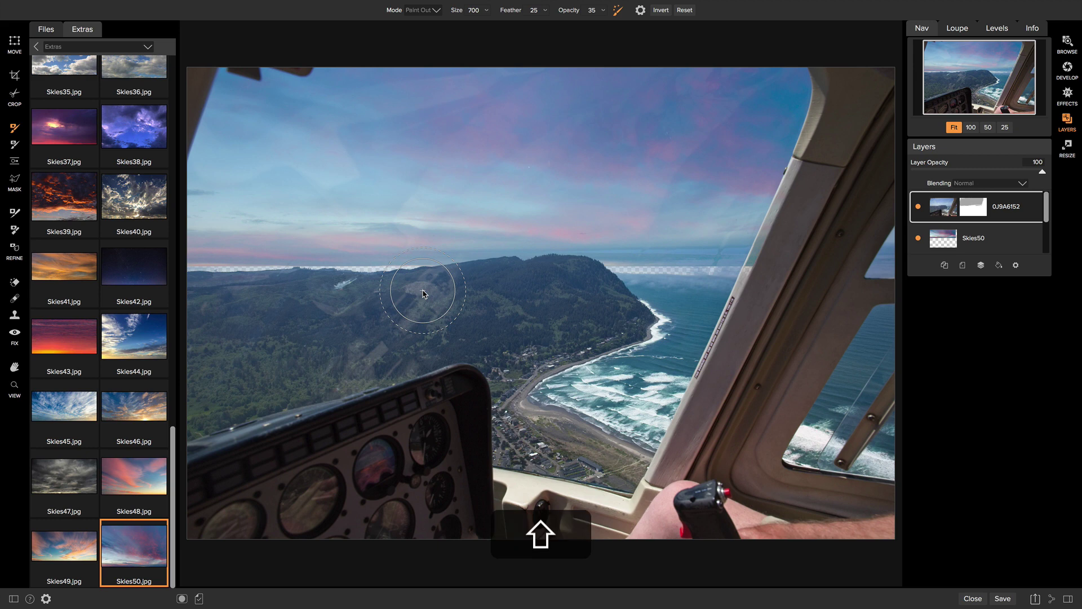
key(shift+x)
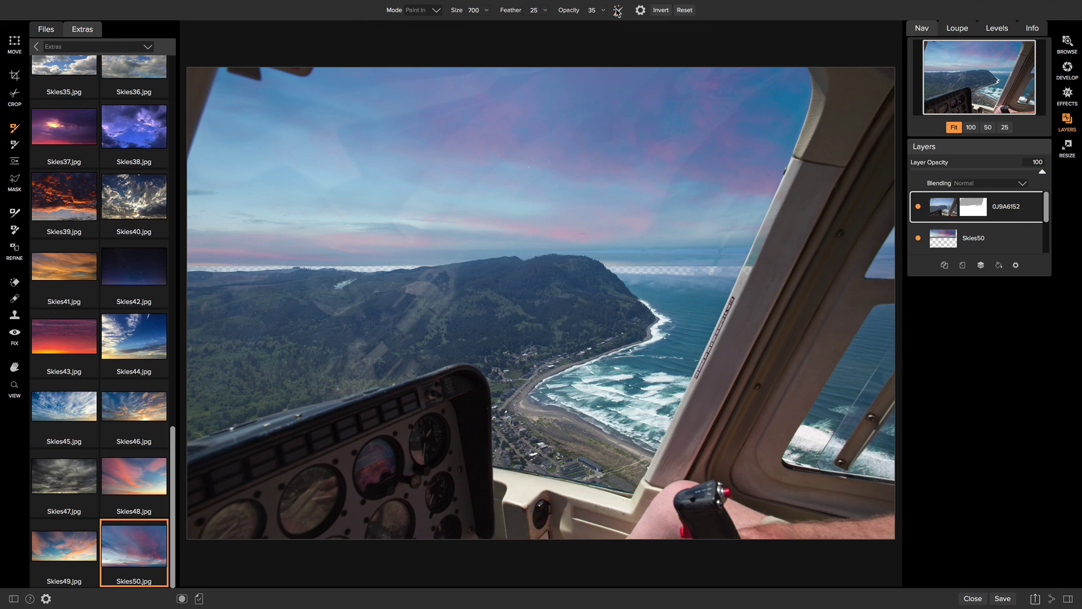
drag(511, 16, 552, 17)
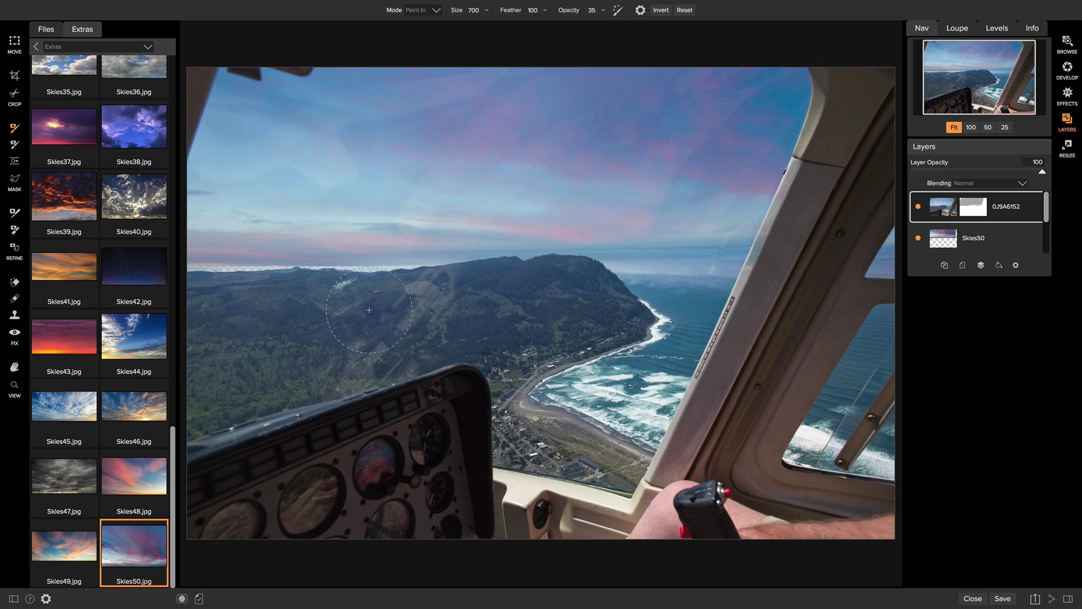
drag(388, 303, 191, 305)
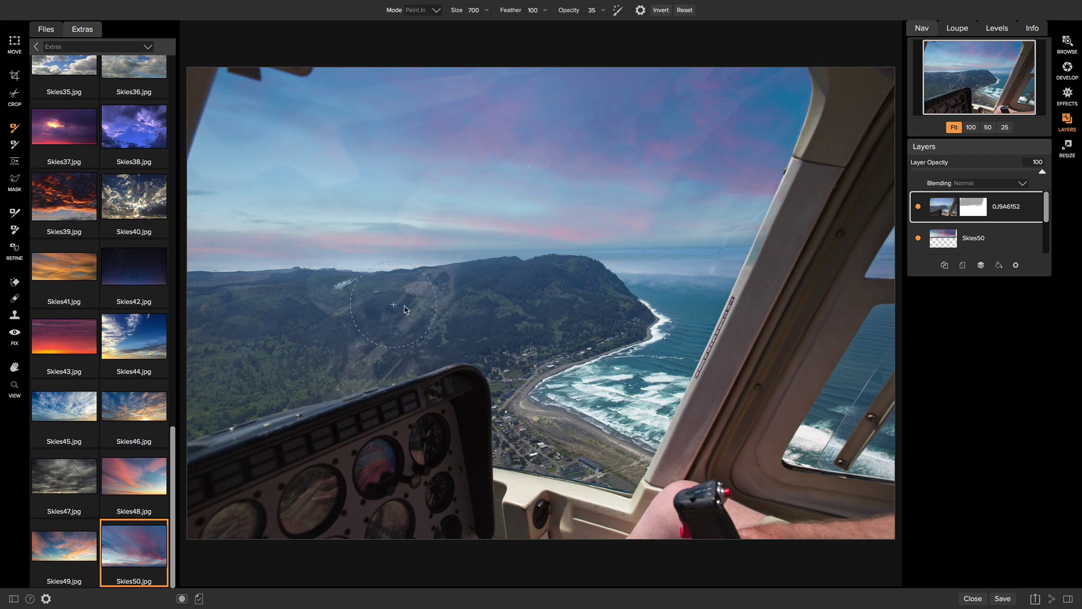
drag(726, 284, 198, 307)
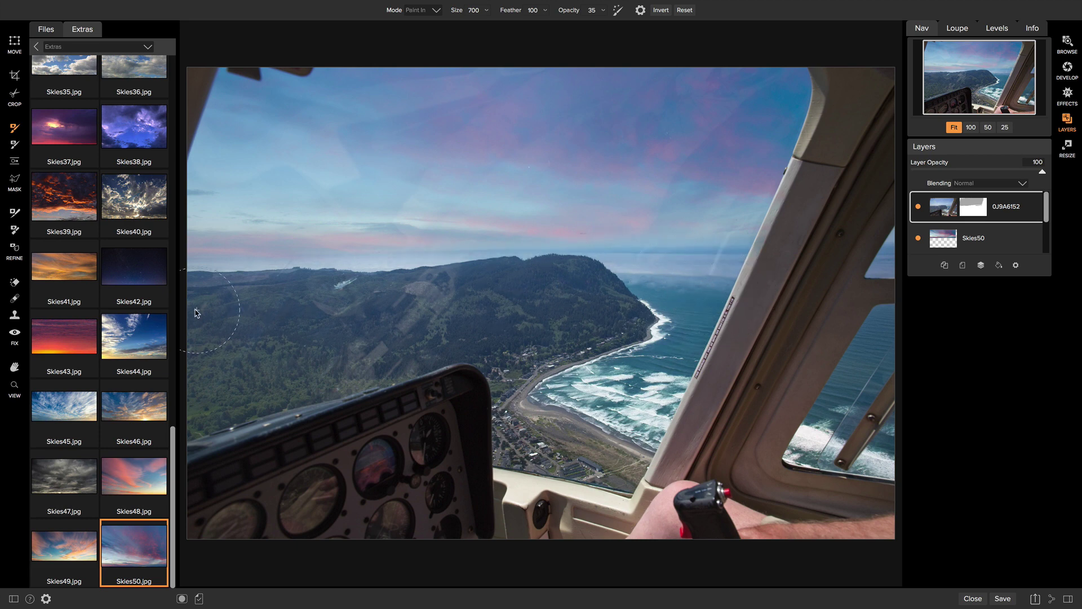
mouse_move(748, 310)
mouse_down()
mouse_move(429, 302)
mouse_move(175, 315)
mouse_up()
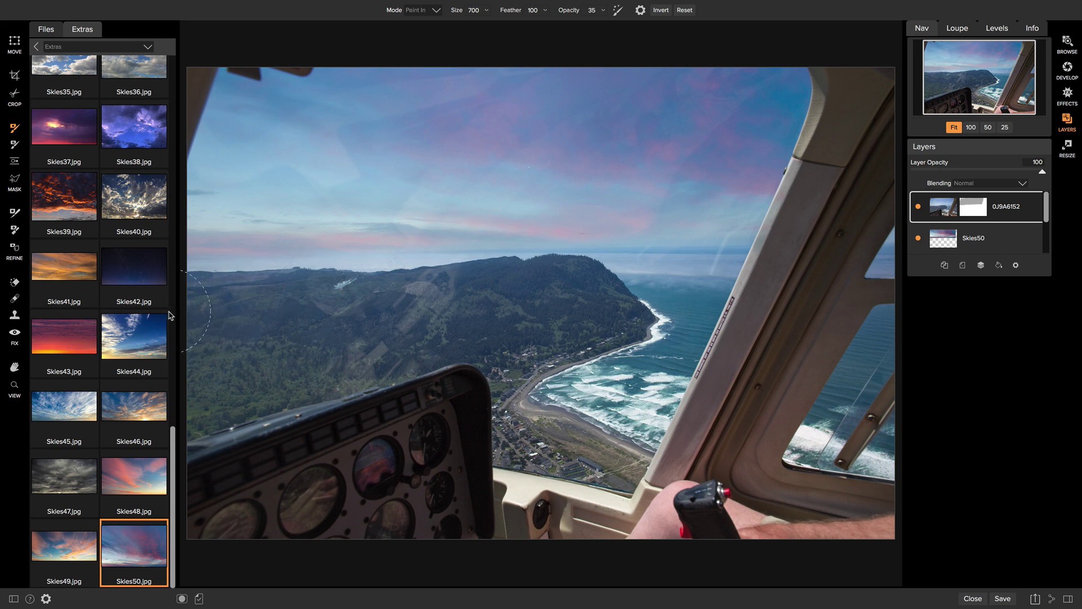
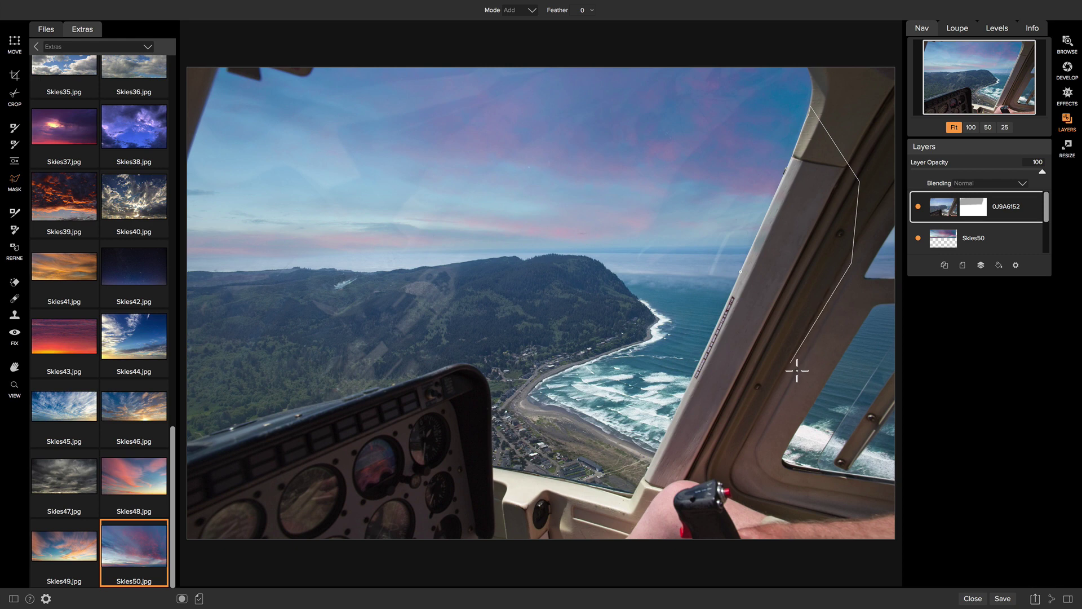
click(790, 362)
click(744, 322)
click(786, 316)
- Crop the image to the 4x5 (8x10) ratio, with the frame starting at the photo's left edge
click(14, 76)
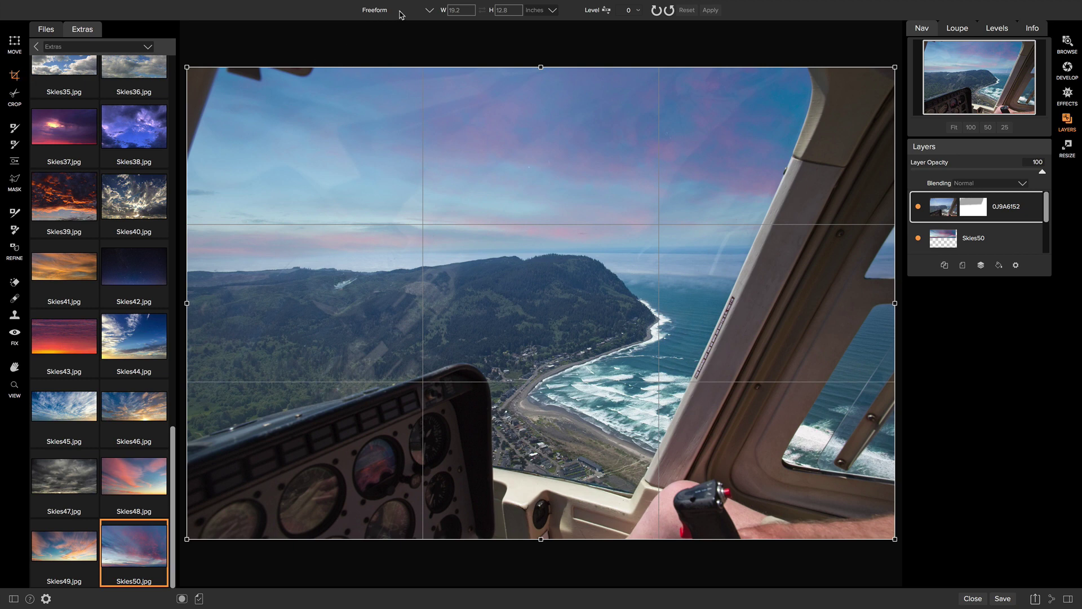
click(398, 11)
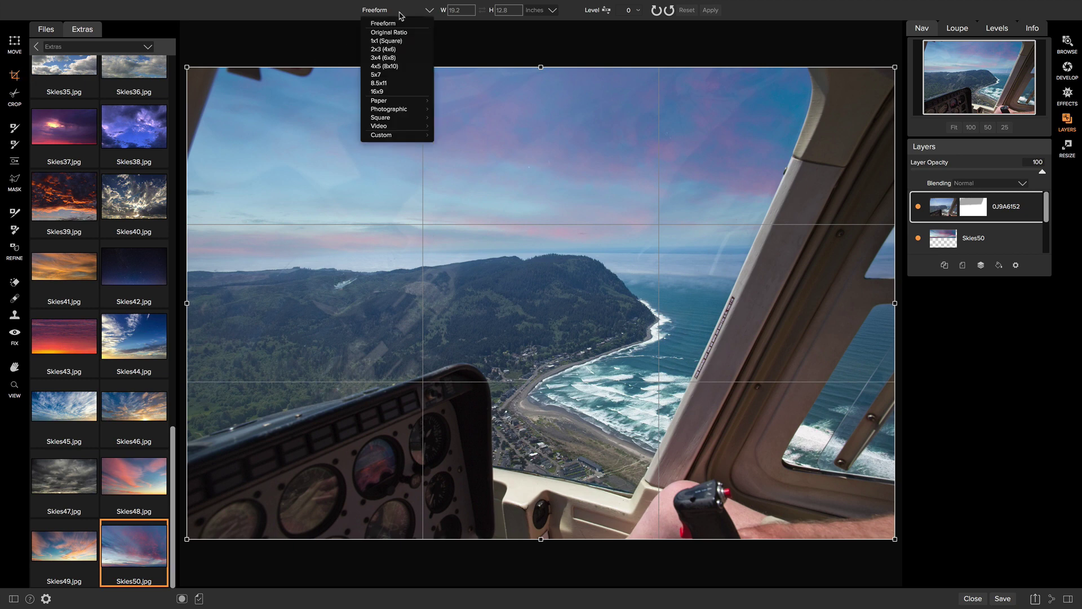
click(390, 66)
drag(451, 210, 507, 210)
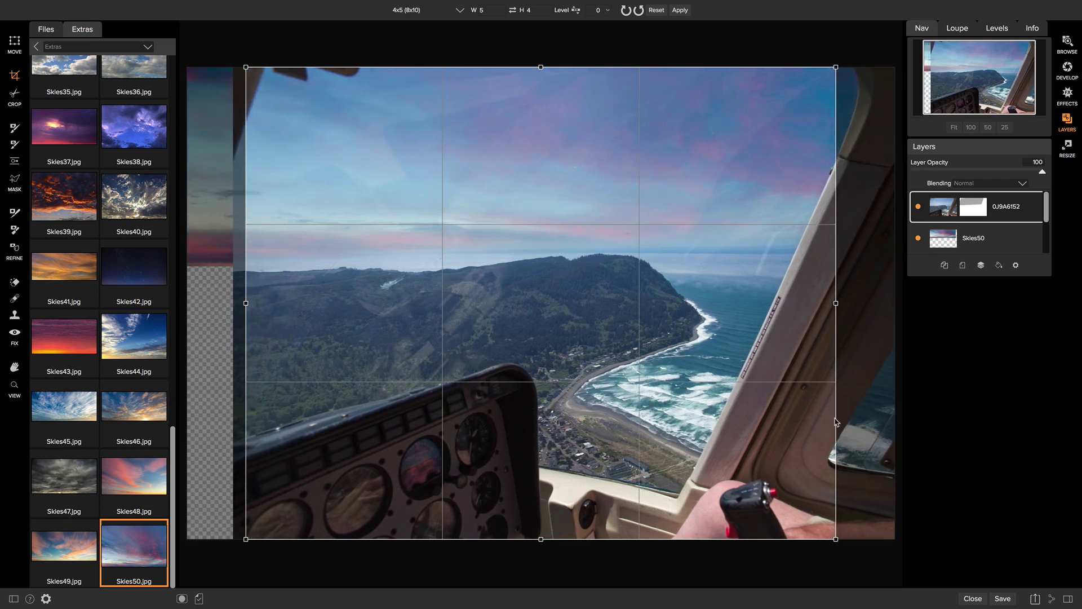
drag(611, 374, 624, 374)
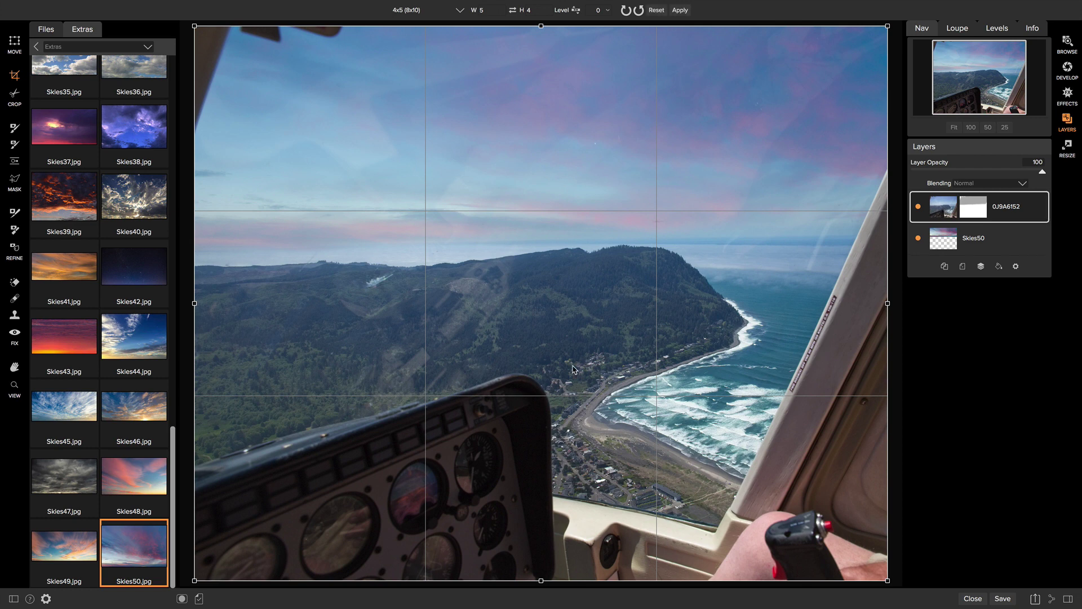
- Switch to the Move tool and return the Extras browser to its top-level folders
key(v)
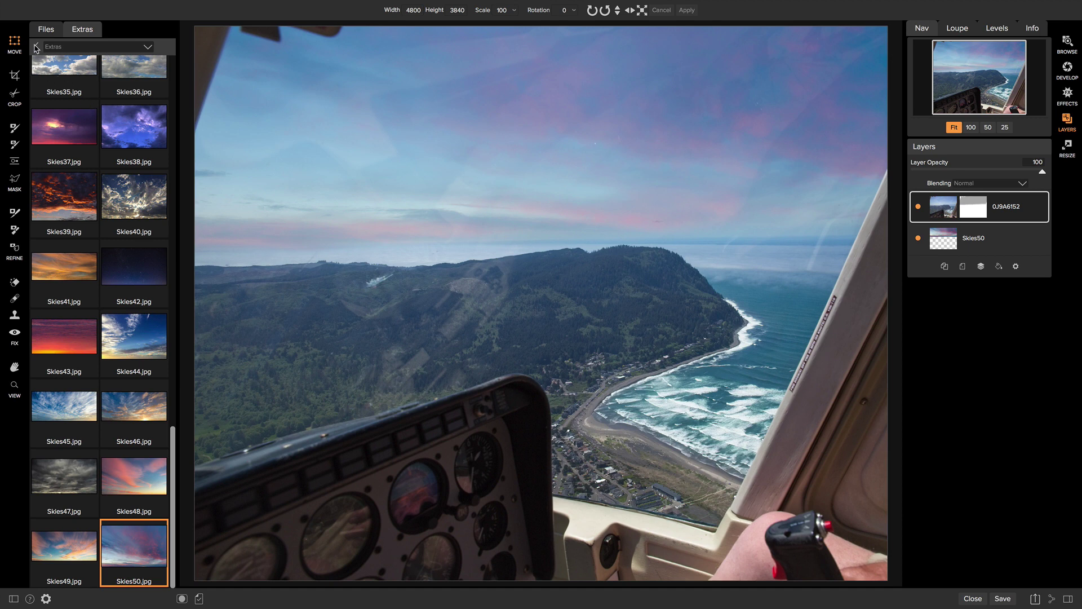
click(37, 47)
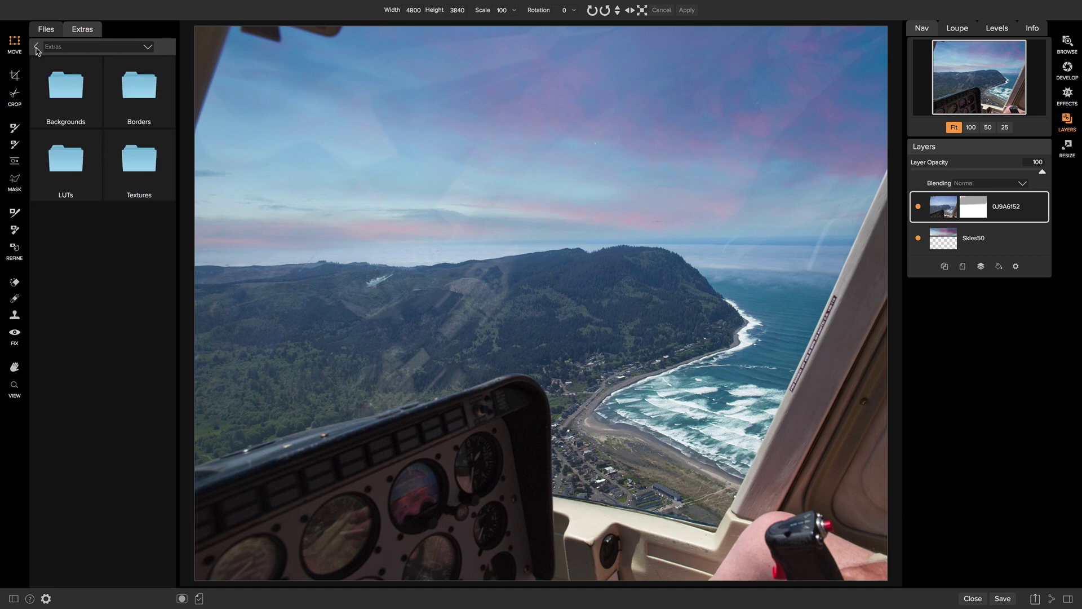
click(36, 47)
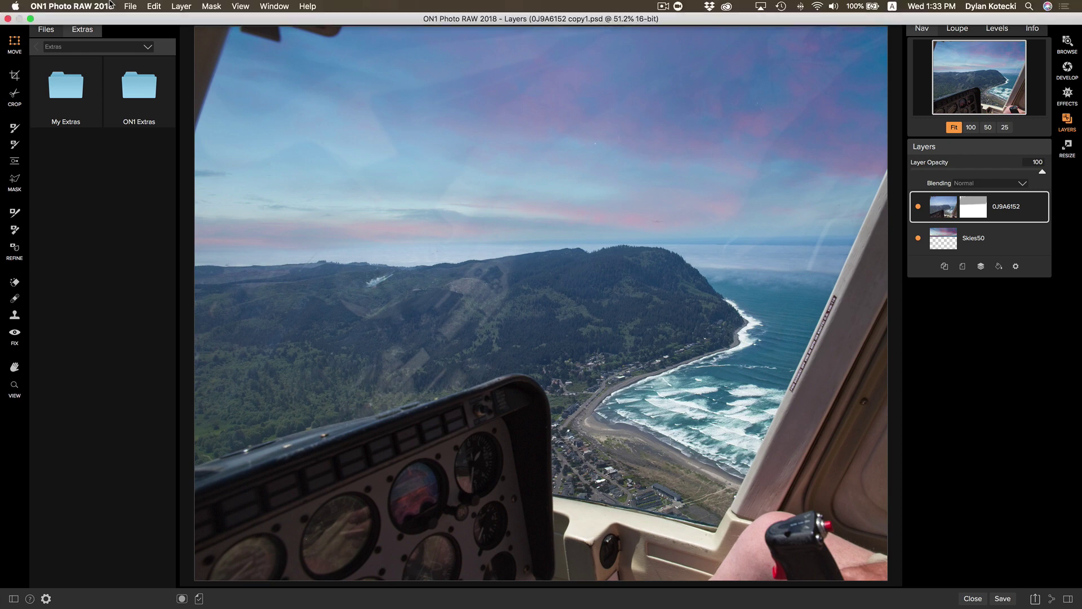
- Examine the Backgrounds category in the Extras Manager and its file chooser for importing custom backgrounds
click(130, 6)
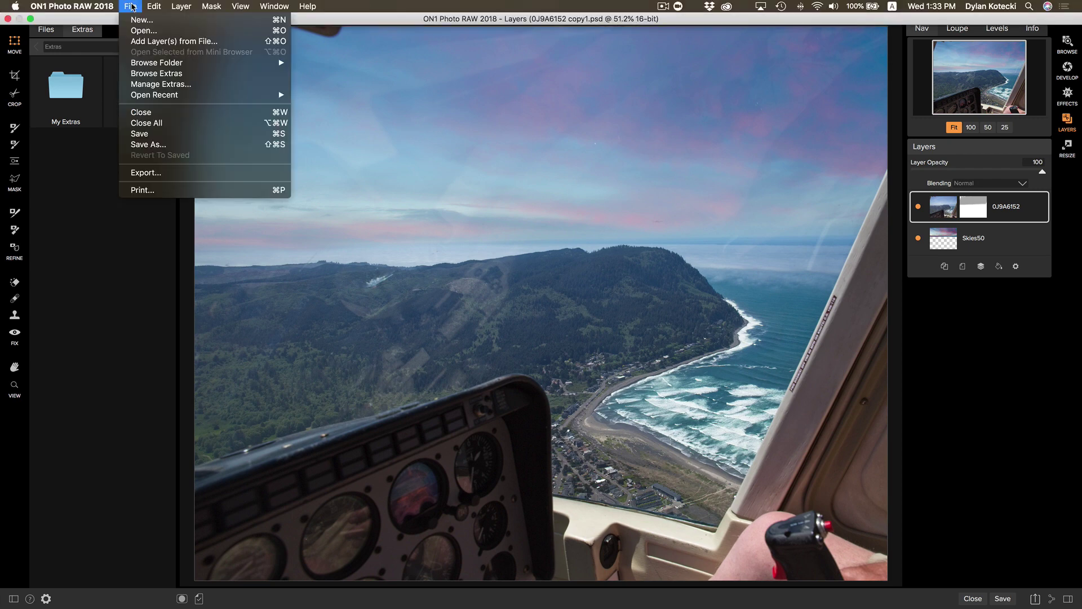
click(161, 84)
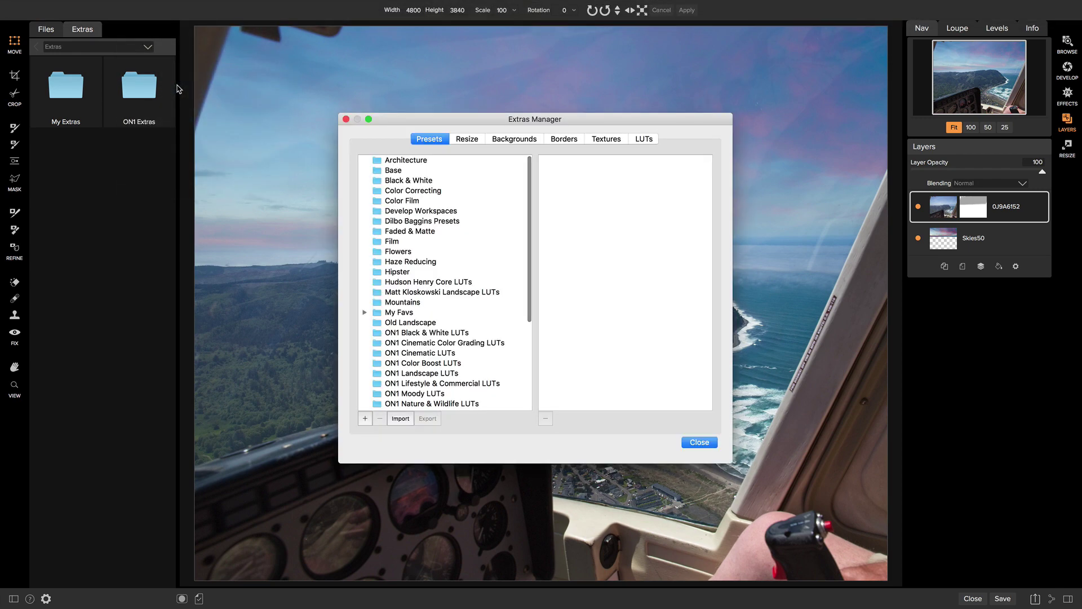
click(513, 138)
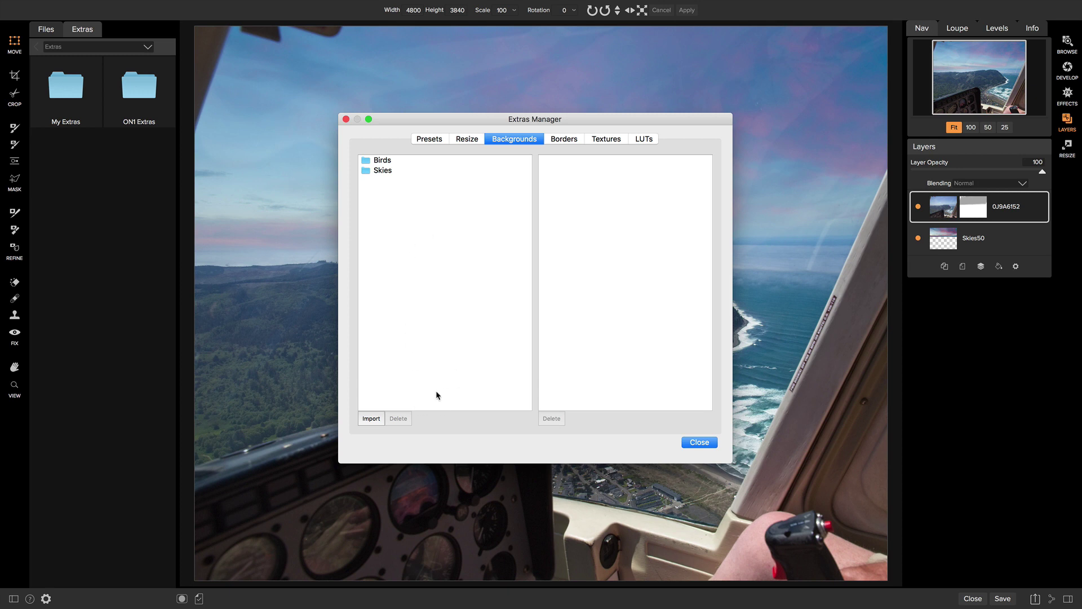
click(372, 419)
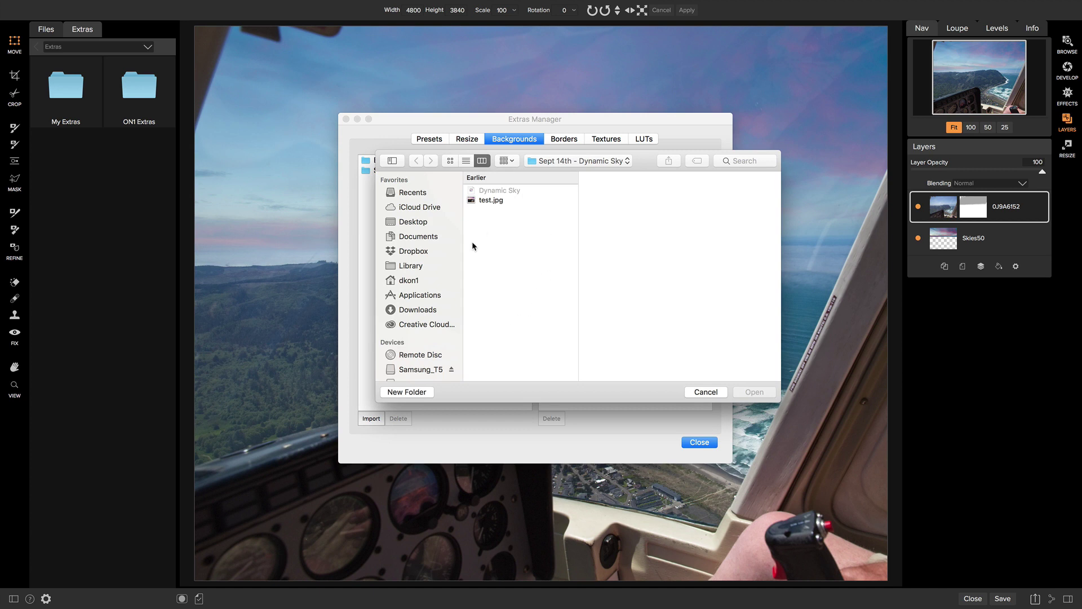
click(708, 392)
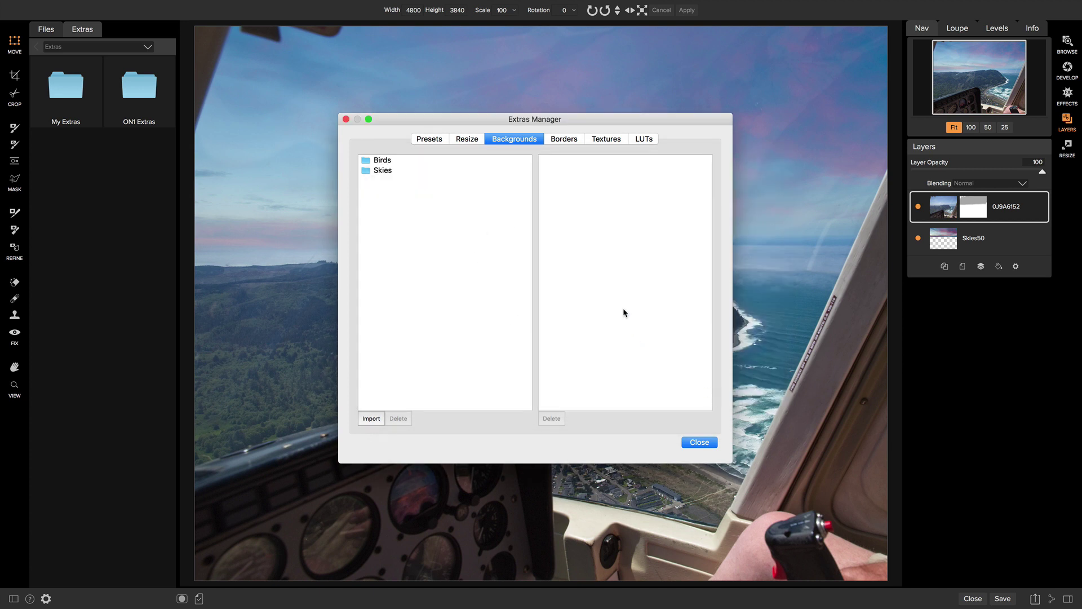
click(707, 441)
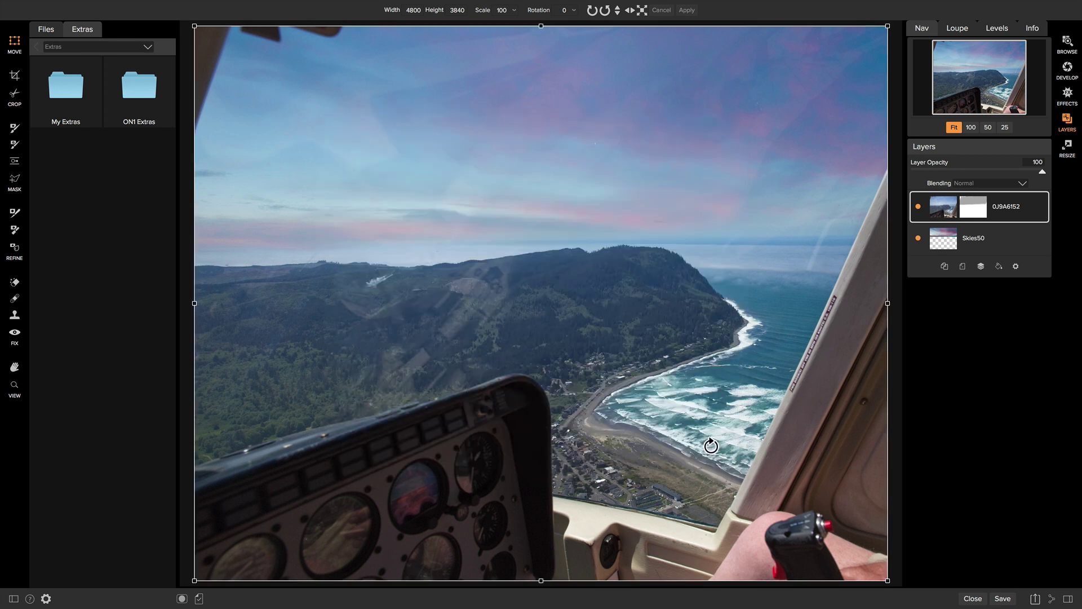
- Open the Birds backgrounds folder in My Extras and add Birds-PNG-Photo.jpg to the composite as a layer
click(72, 92)
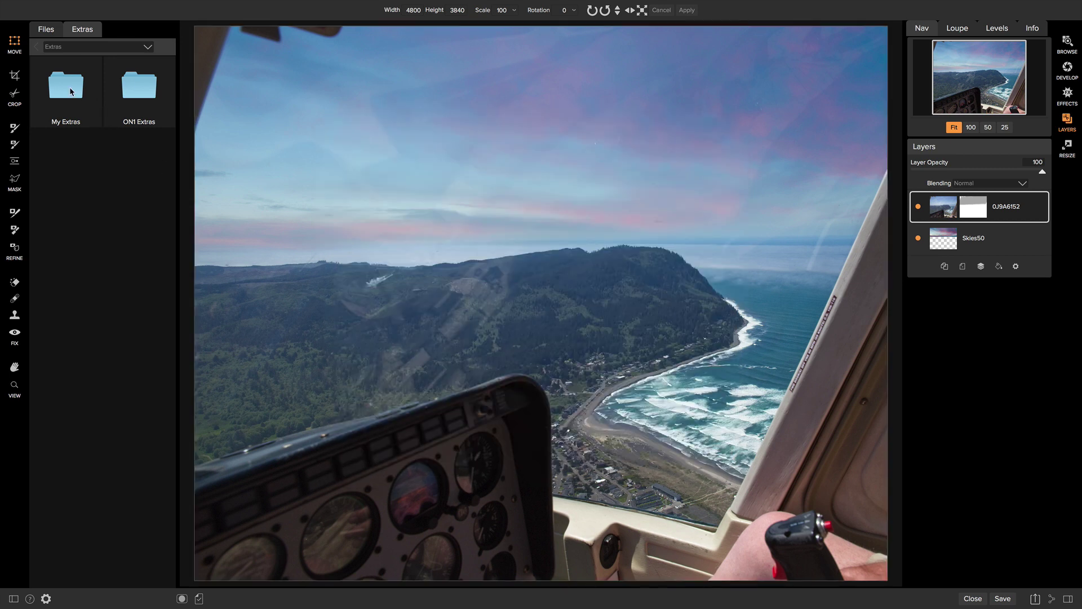
double_click(71, 92)
double_click(72, 92)
mouse_move(434, 208)
double_click(73, 91)
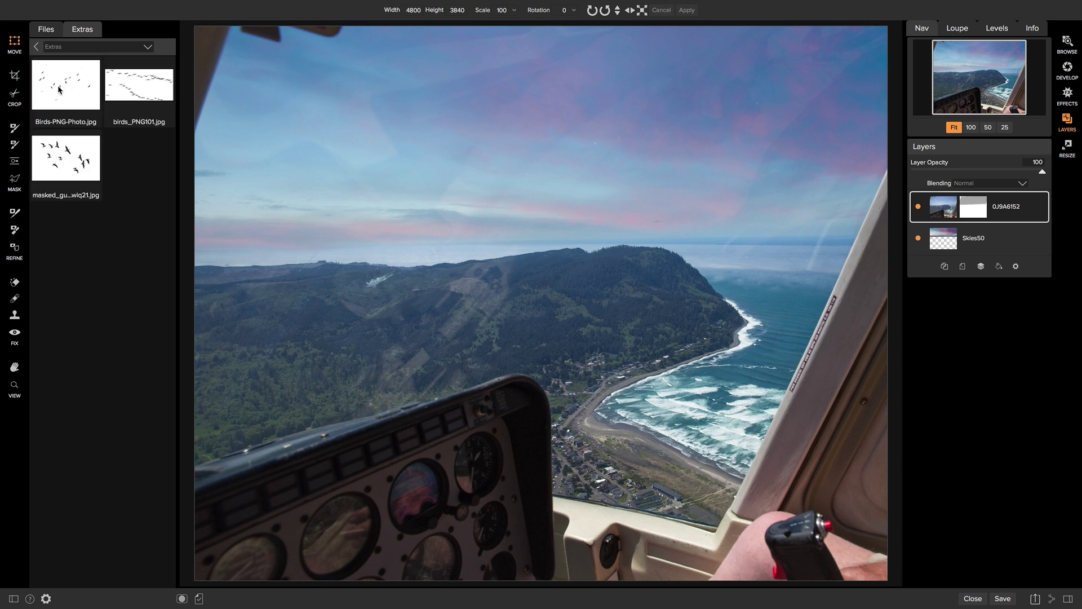
drag(61, 91, 496, 174)
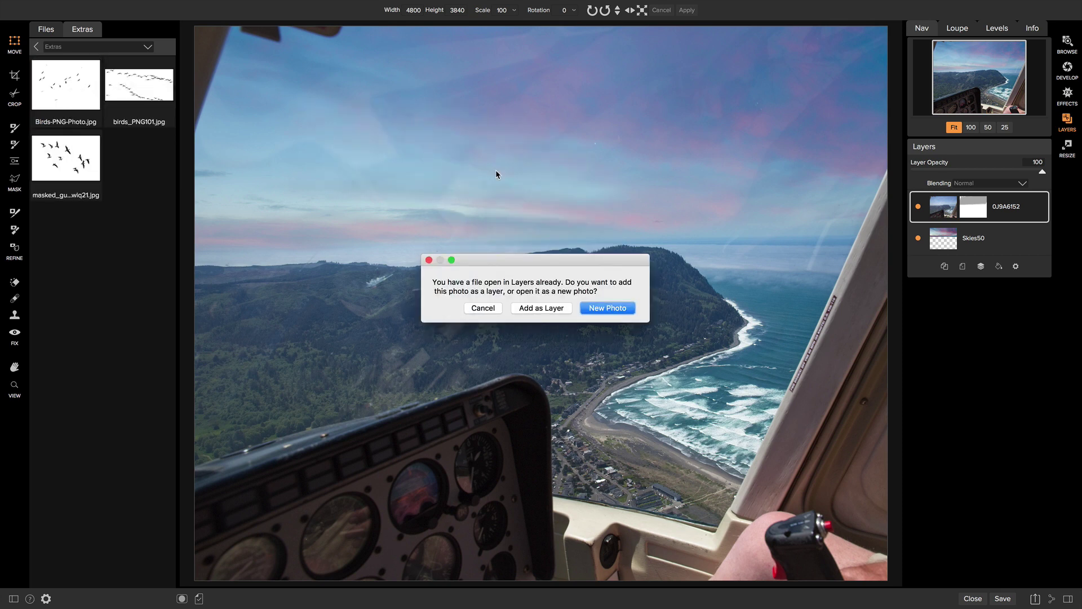
click(548, 308)
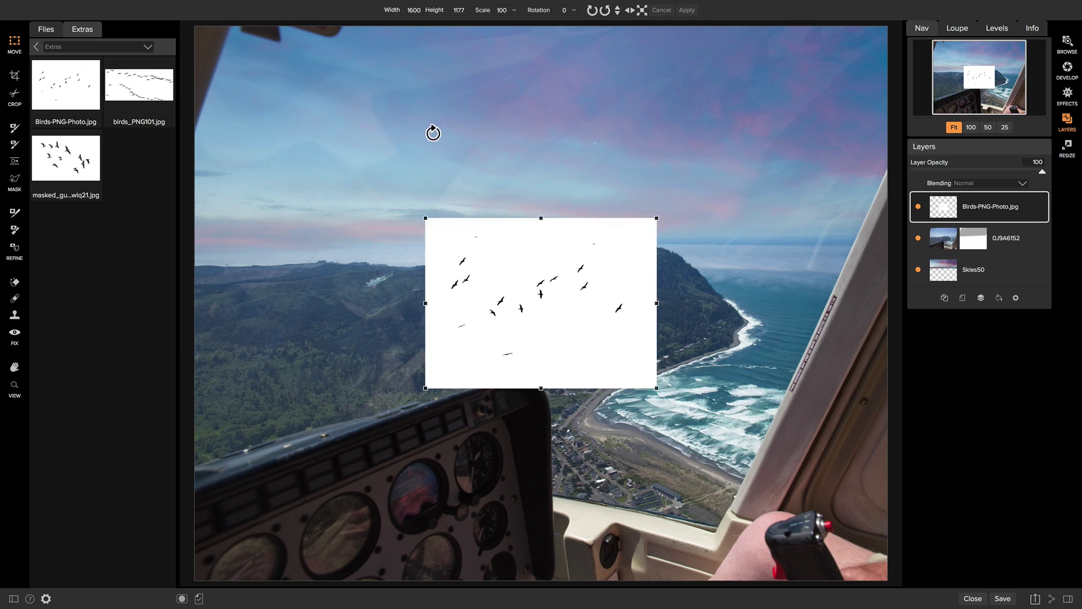
- Paint out the birds layer's white background with the Masking Brush at size 700 and Perfect Brush enabled, and select the Chisel tool for its mask
click(16, 129)
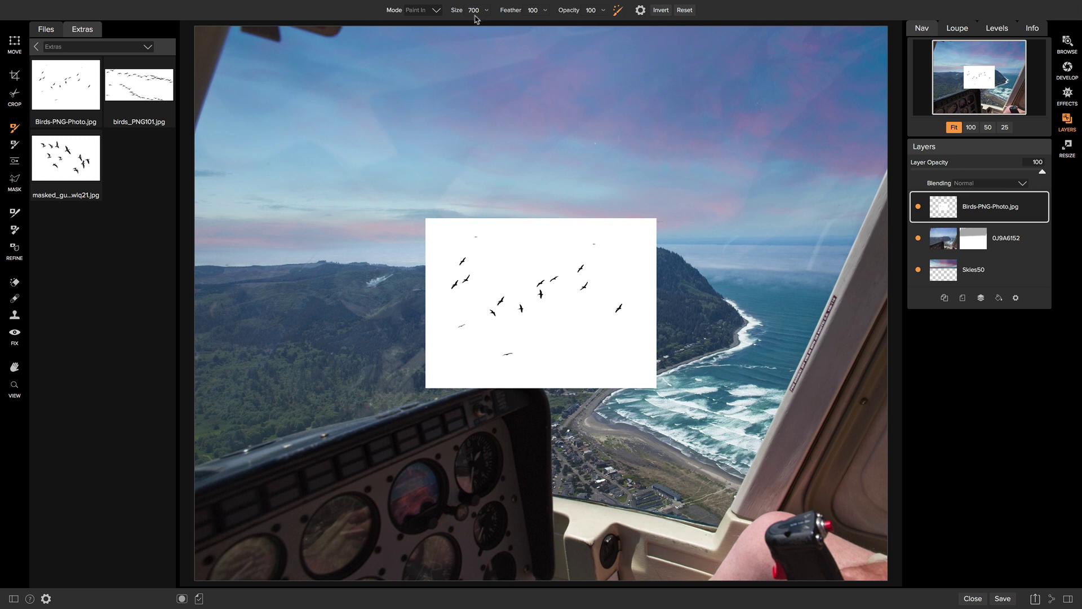
click(427, 14)
click(427, 28)
mouse_move(591, 223)
mouse_down()
mouse_move(618, 255)
mouse_move(639, 208)
mouse_move(645, 311)
mouse_move(643, 330)
mouse_move(581, 351)
mouse_move(560, 346)
mouse_move(564, 259)
mouse_move(519, 235)
mouse_move(418, 255)
mouse_move(441, 230)
mouse_move(628, 221)
mouse_move(596, 302)
mouse_move(640, 368)
mouse_move(458, 381)
mouse_move(423, 358)
mouse_move(473, 298)
mouse_move(504, 314)
mouse_move(431, 296)
mouse_move(438, 246)
mouse_move(482, 349)
mouse_up()
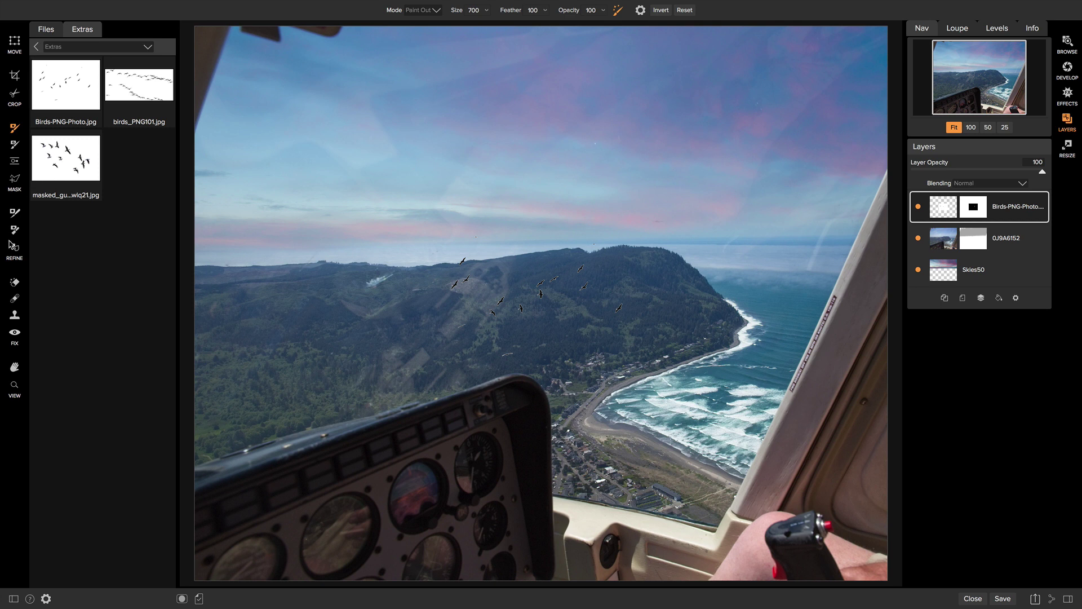
click(14, 229)
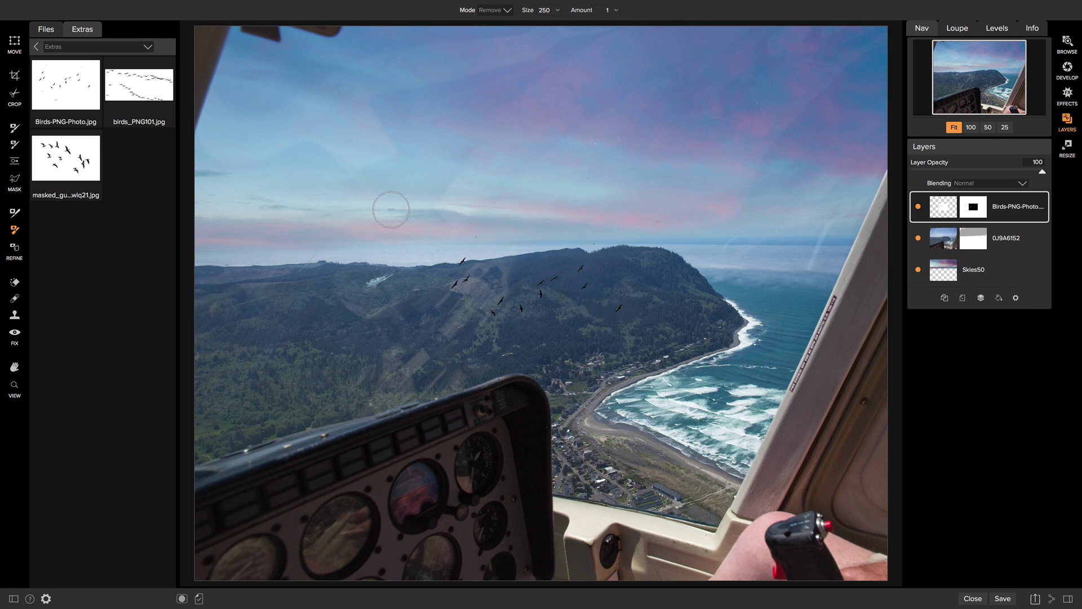
- Place the birds layer in the sky above the hills, scaled down to about 1410 x 1037, with layer opacity 56
key(v)
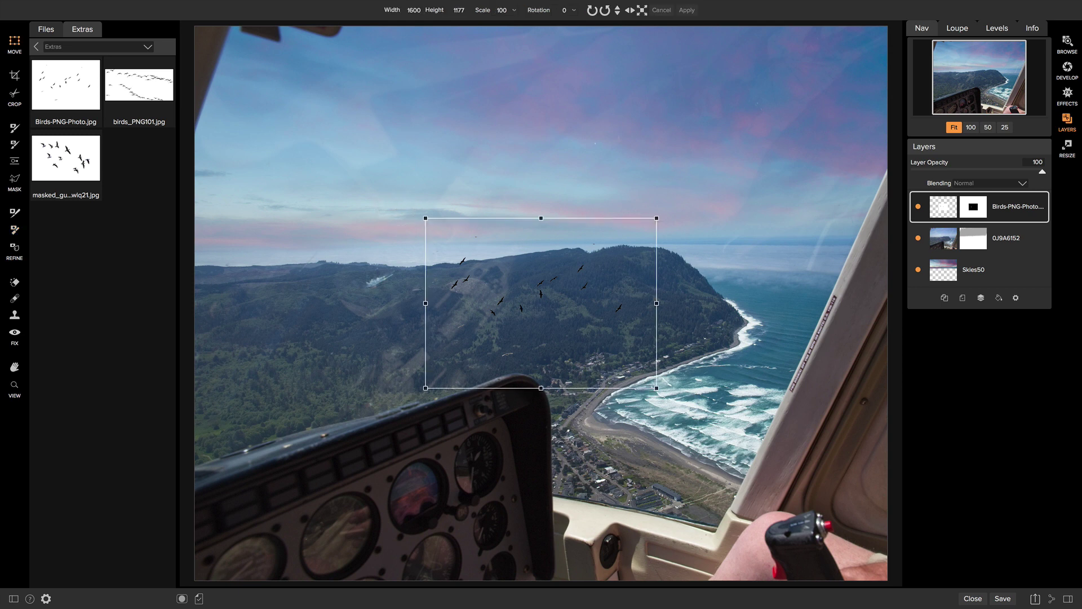
drag(462, 225, 437, 176)
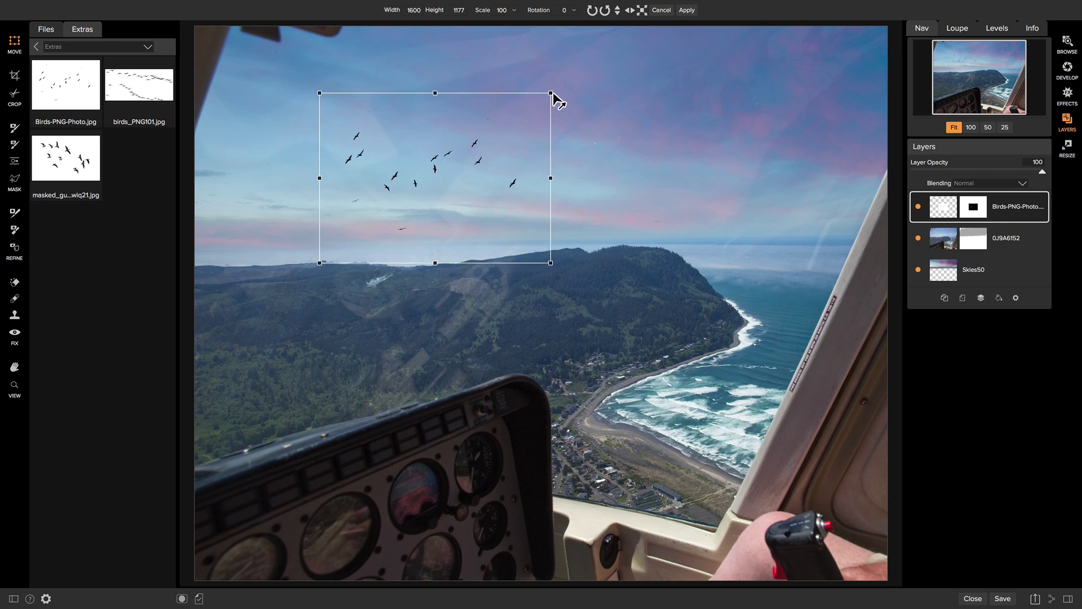
drag(548, 97, 526, 112)
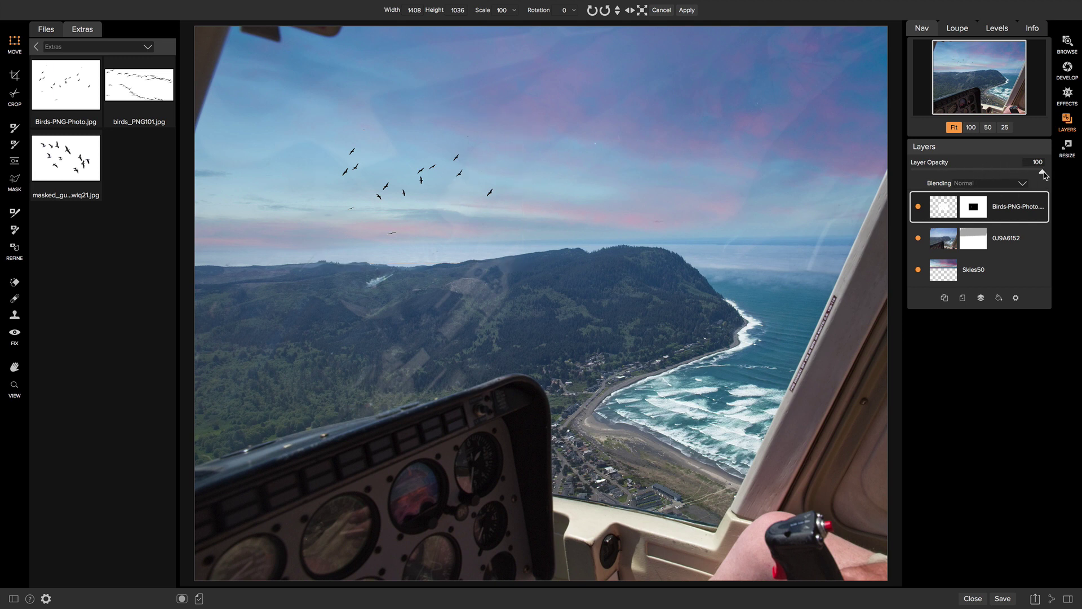
drag(1045, 176, 982, 177)
mouse_move(437, 224)
- Save and close the layered composite, and open 0J9A6152 copy1.psd in Develop
click(1003, 599)
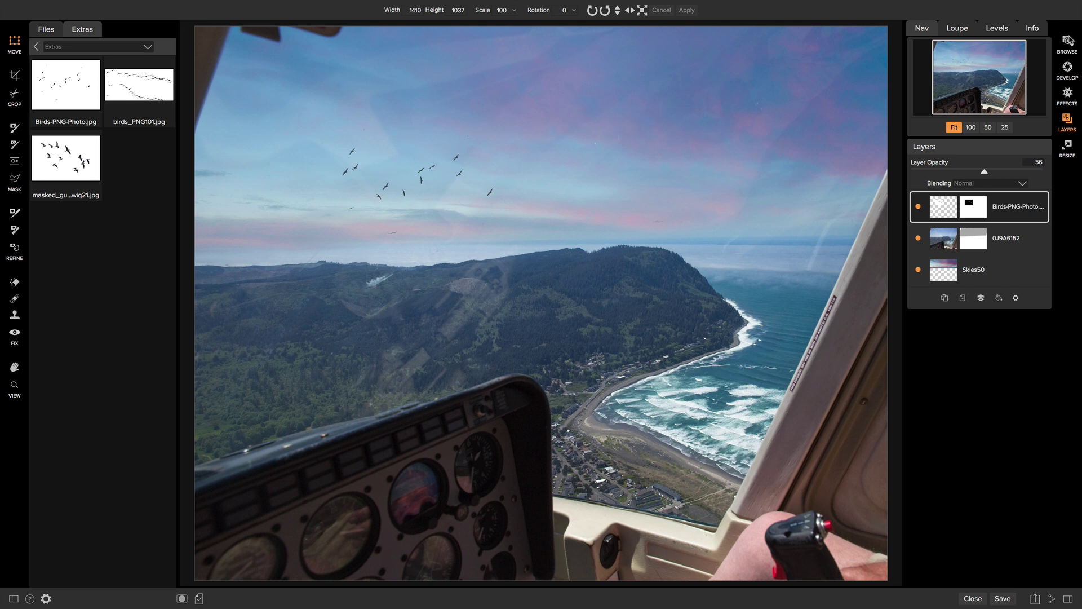
click(1068, 42)
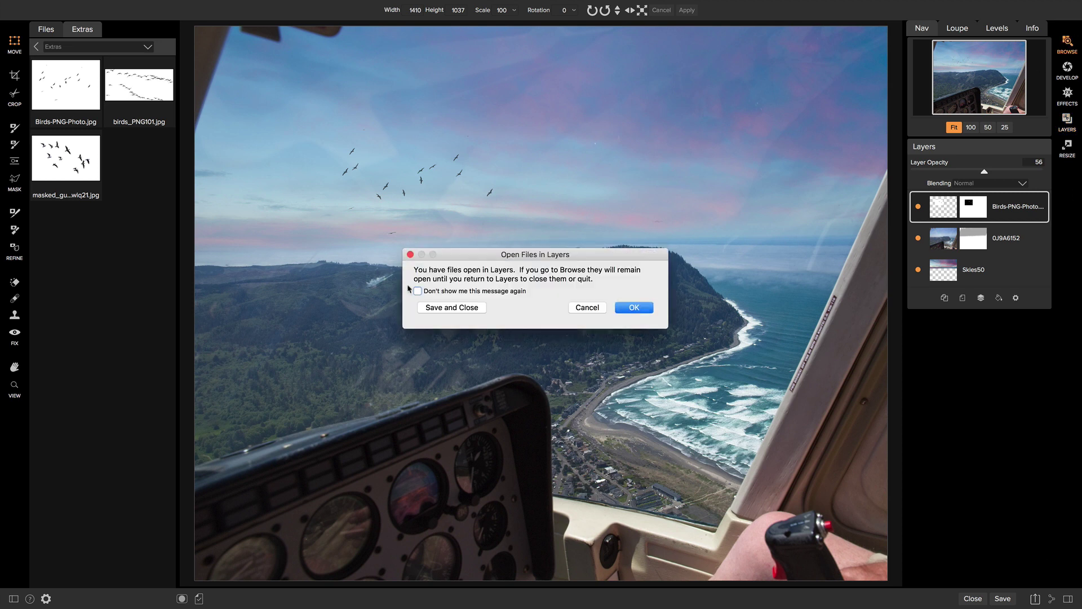
click(452, 308)
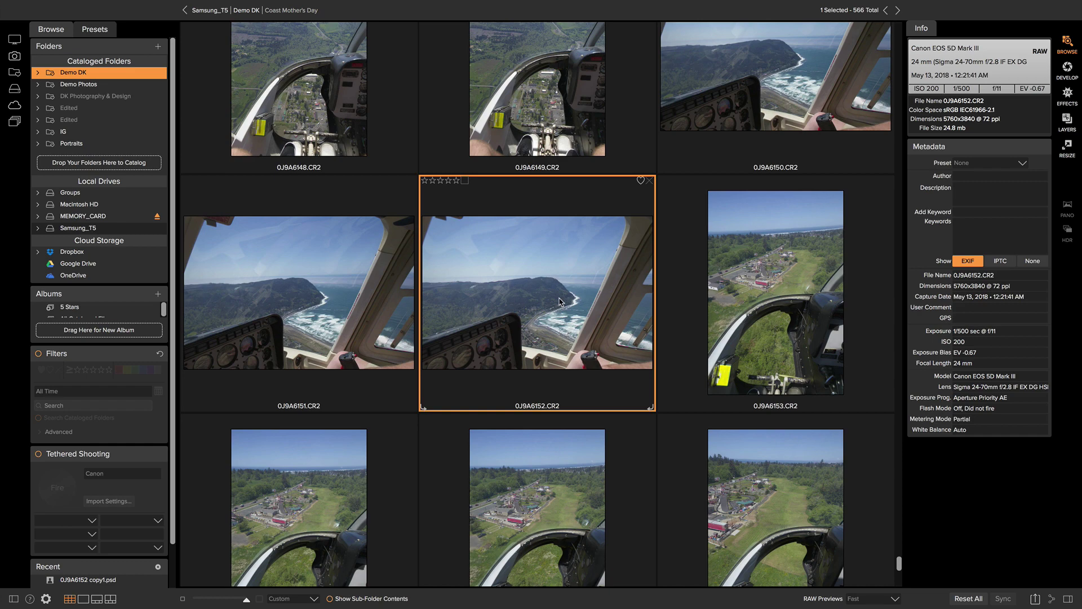
scroll(560, 301, down, 2)
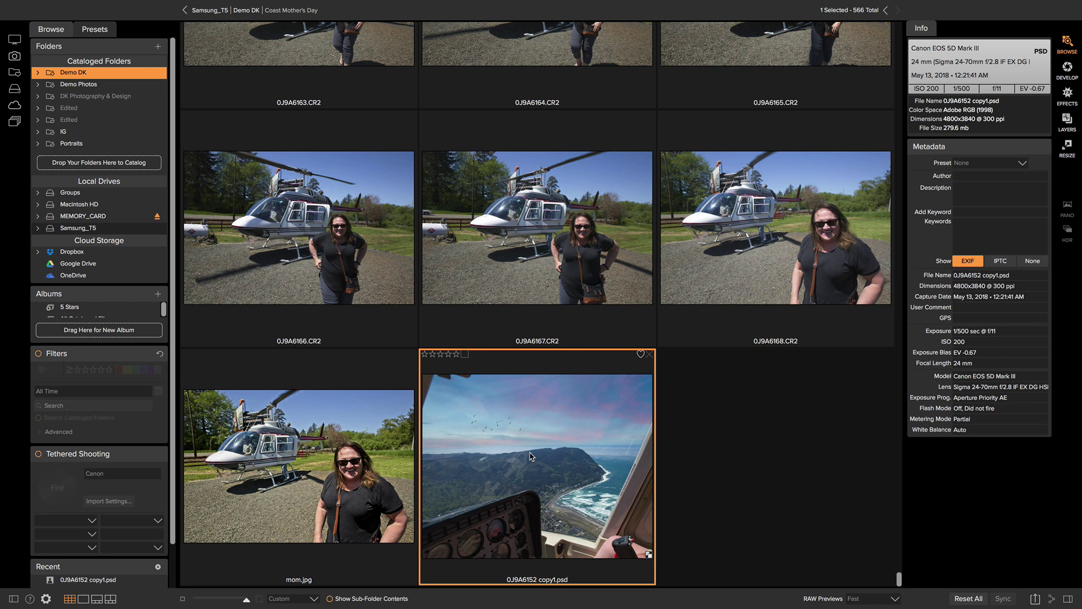
click(1065, 79)
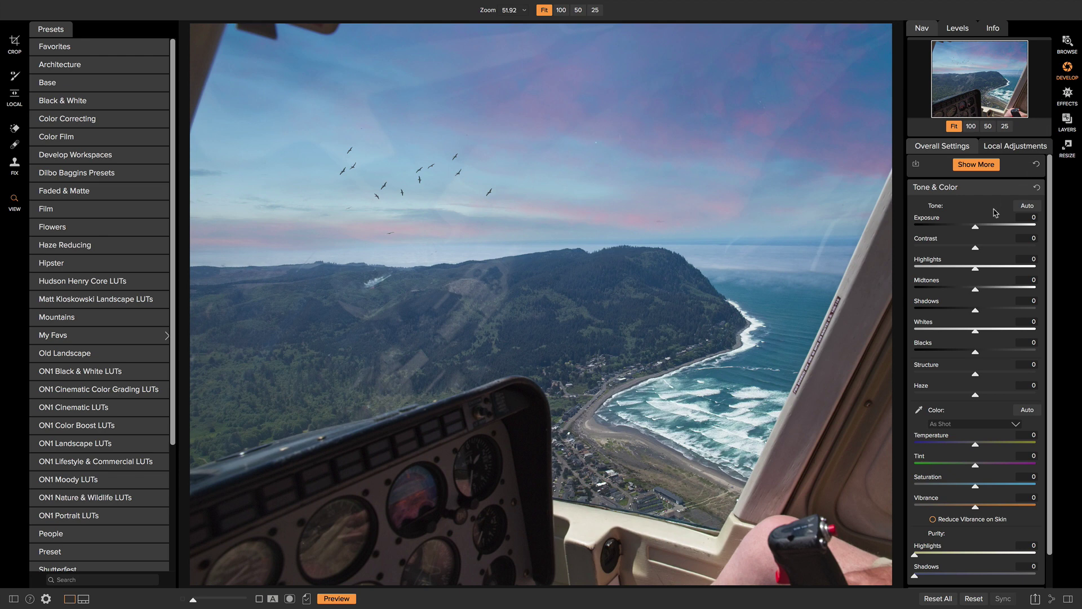
- Set the overall Exposure to -0.5 and slightly raise Shadows and Contrast
drag(976, 228, 971, 229)
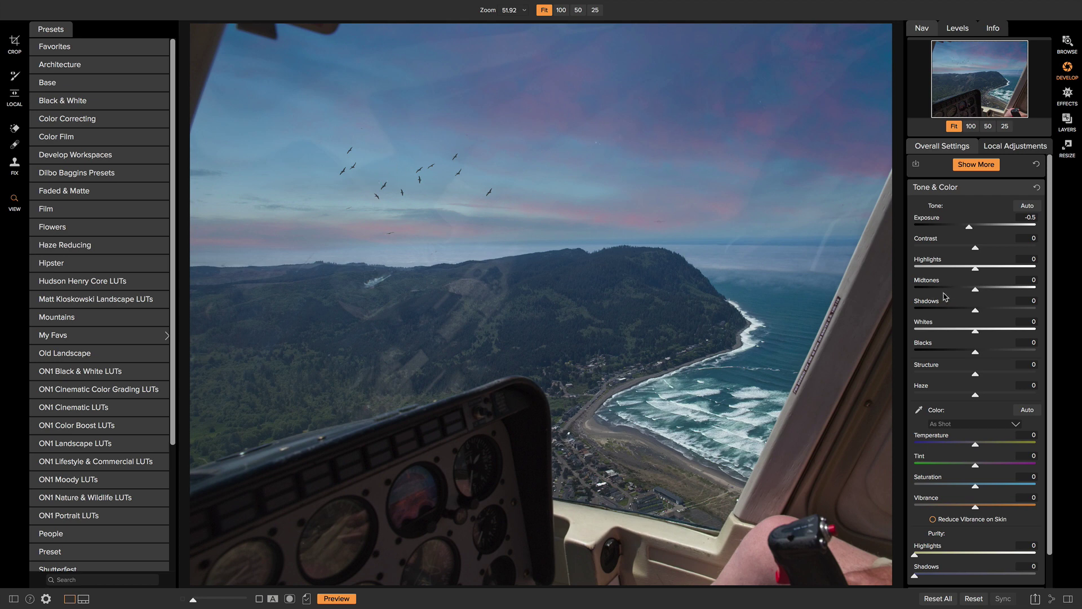
drag(977, 313, 980, 314)
drag(976, 249, 983, 252)
- Apply a Darken local adjustment as a tilted gradient over the cockpit and lower hills, at 68 opacity
click(1012, 148)
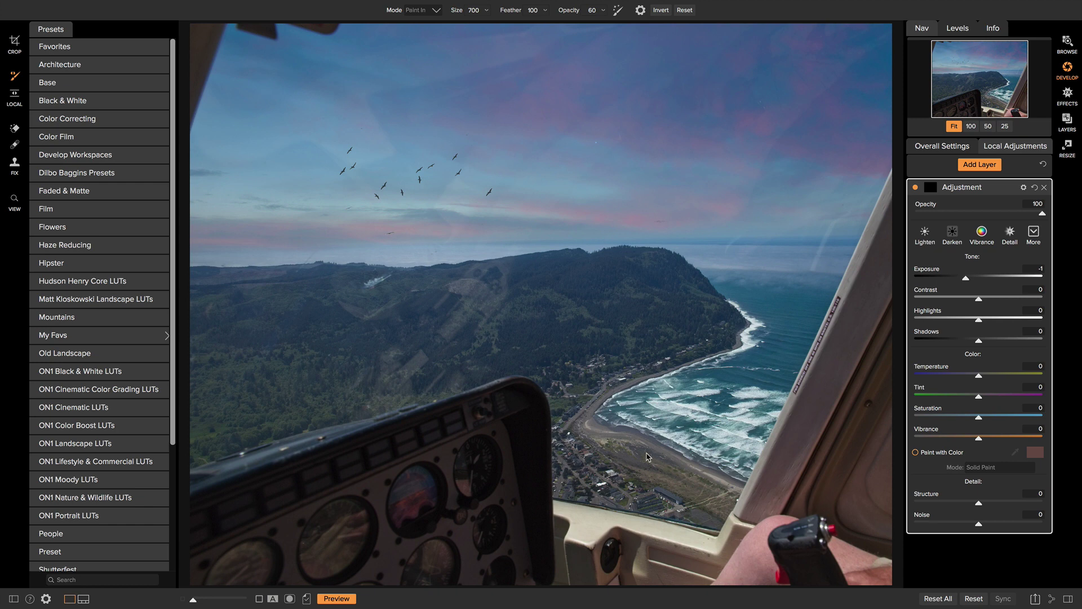
click(953, 235)
click(16, 94)
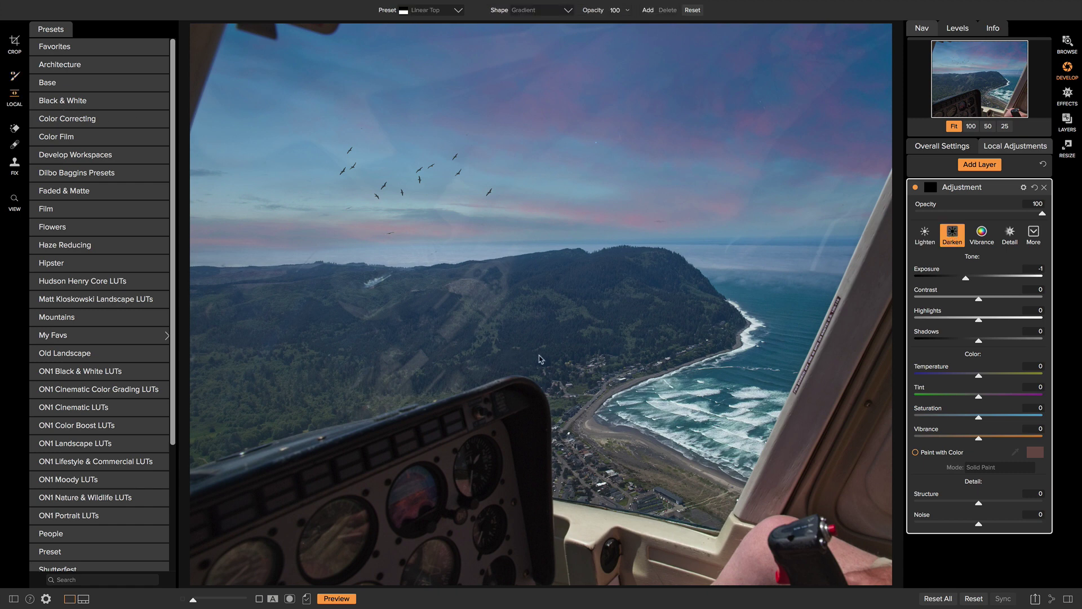
click(586, 390)
drag(624, 393, 499, 410)
drag(581, 386, 582, 355)
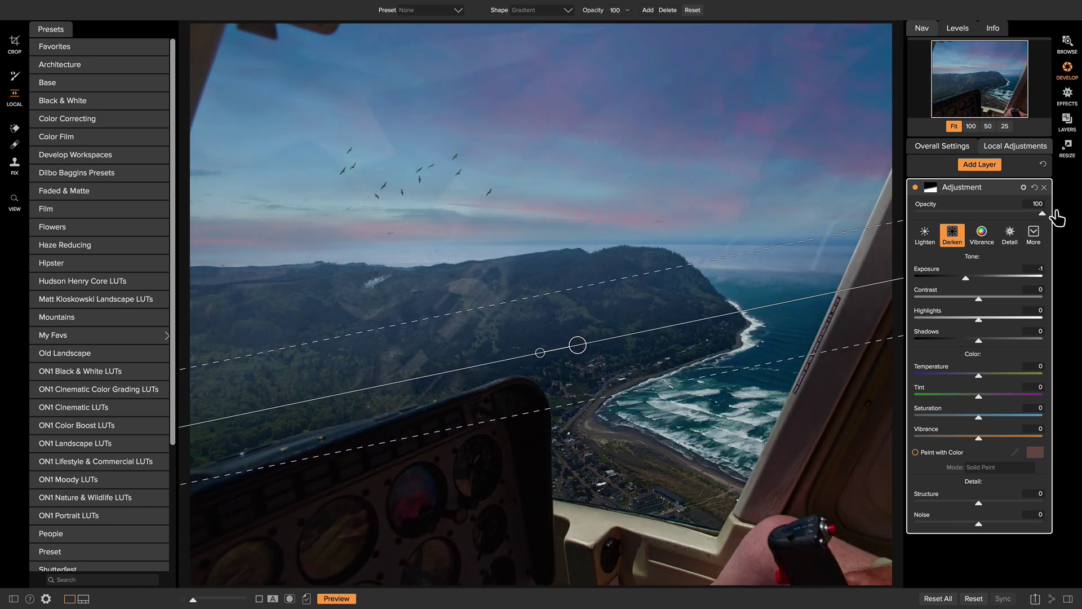
drag(1043, 214, 1004, 224)
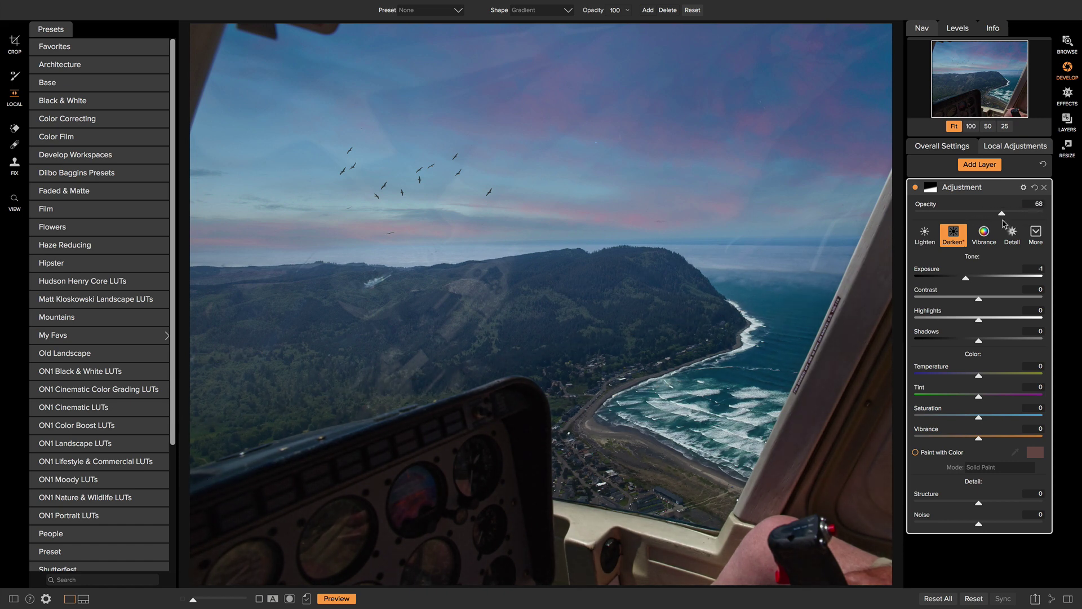
- Compare the image with and without the Darken local adjustment
click(916, 189)
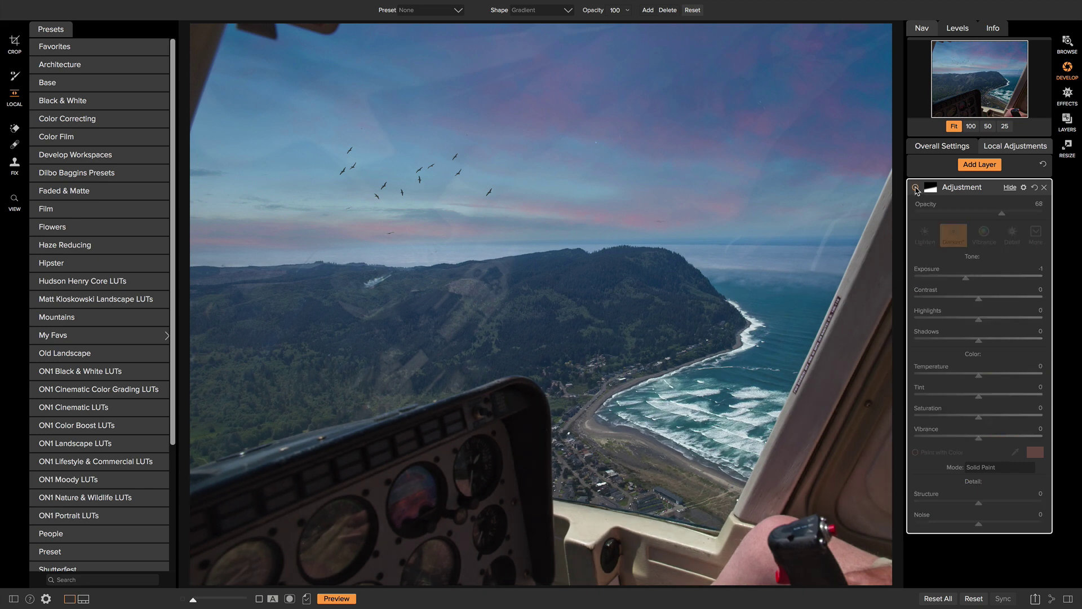
click(916, 189)
click(916, 189)
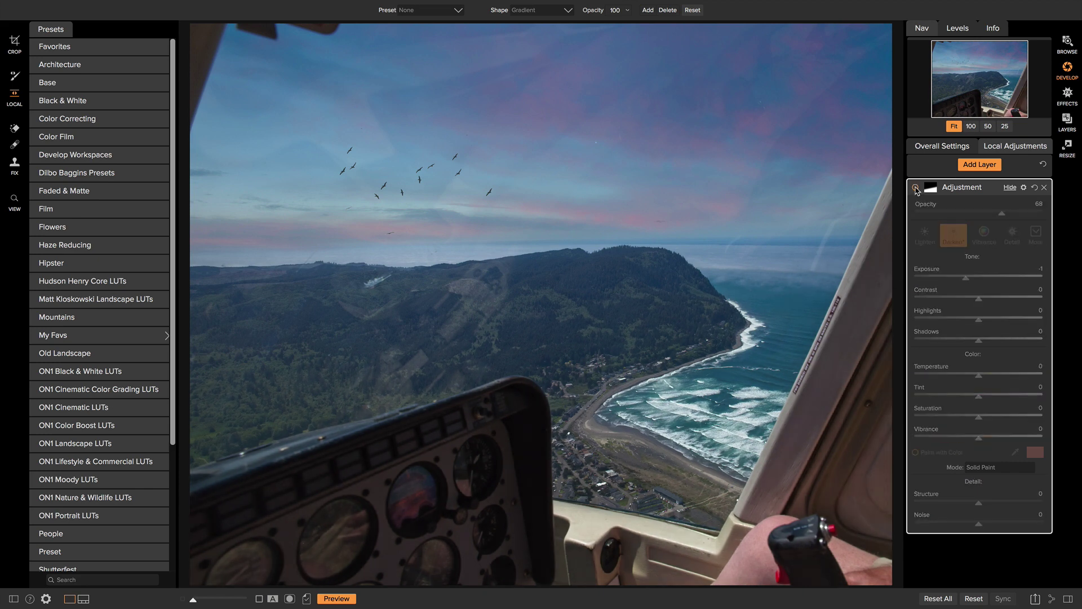
click(916, 190)
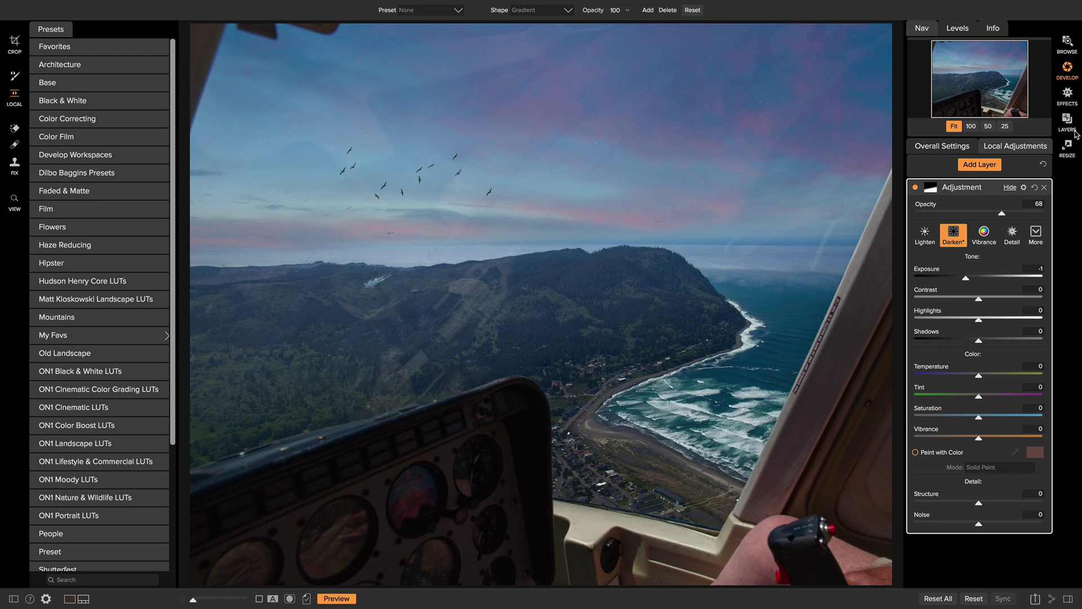
- Switch to Effects and add a Sunshine filter to the photo through the overall settings
click(1067, 98)
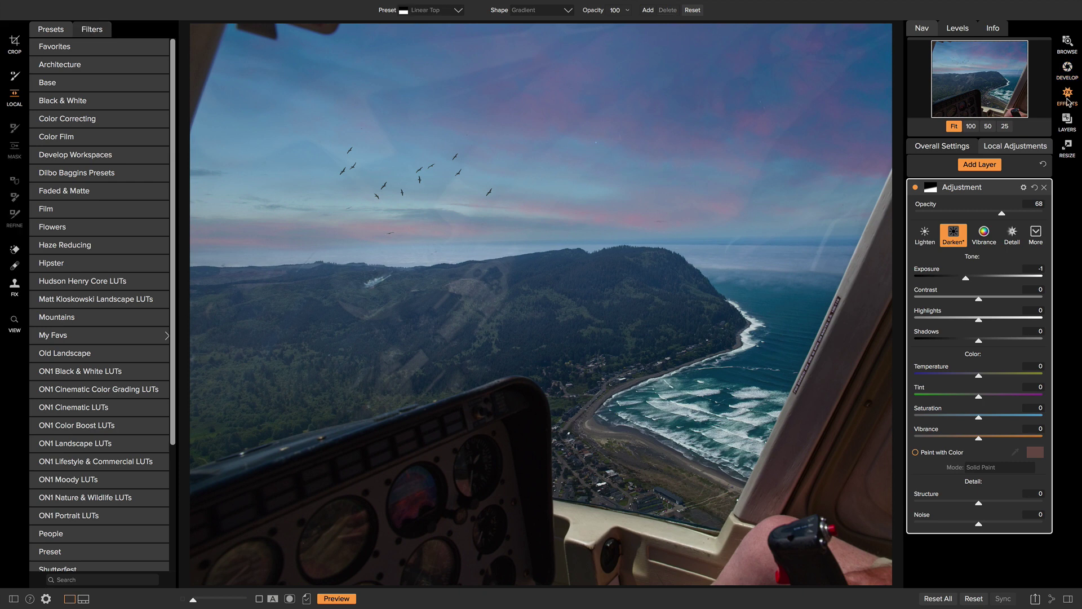
click(942, 148)
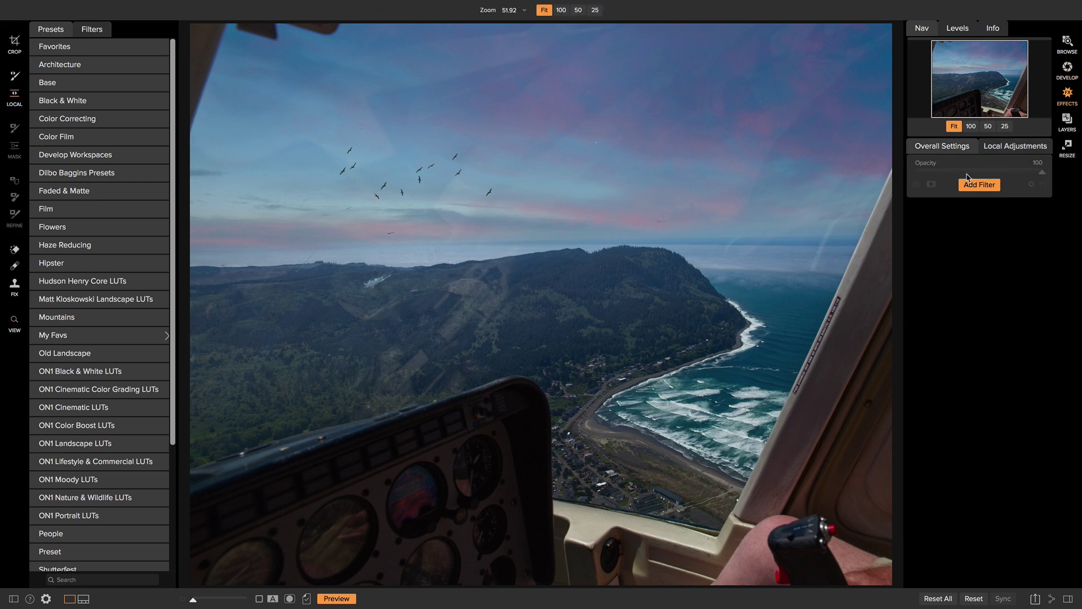
click(982, 187)
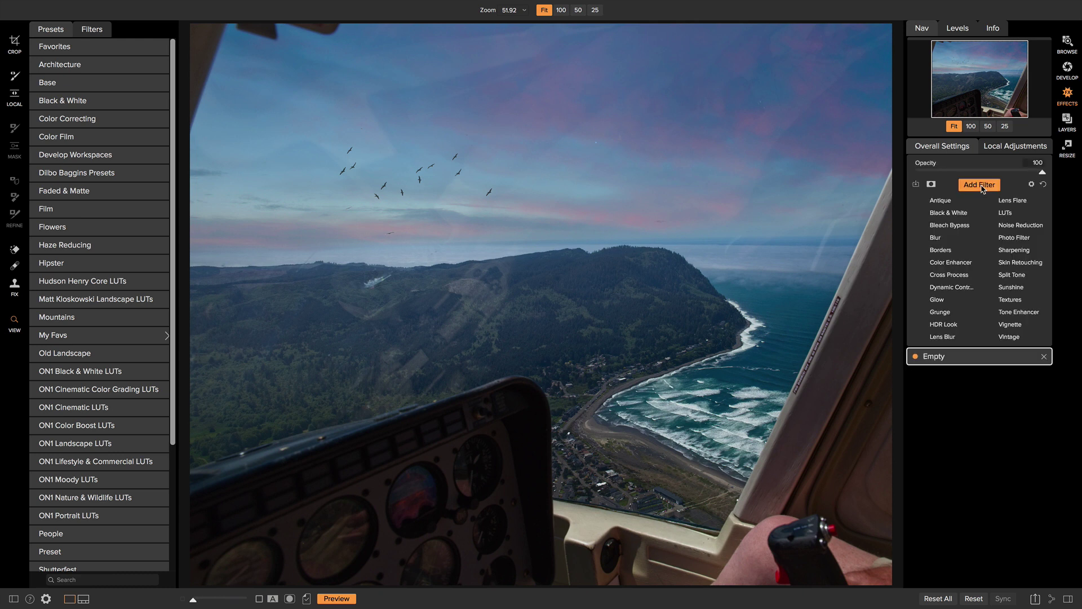
click(1010, 288)
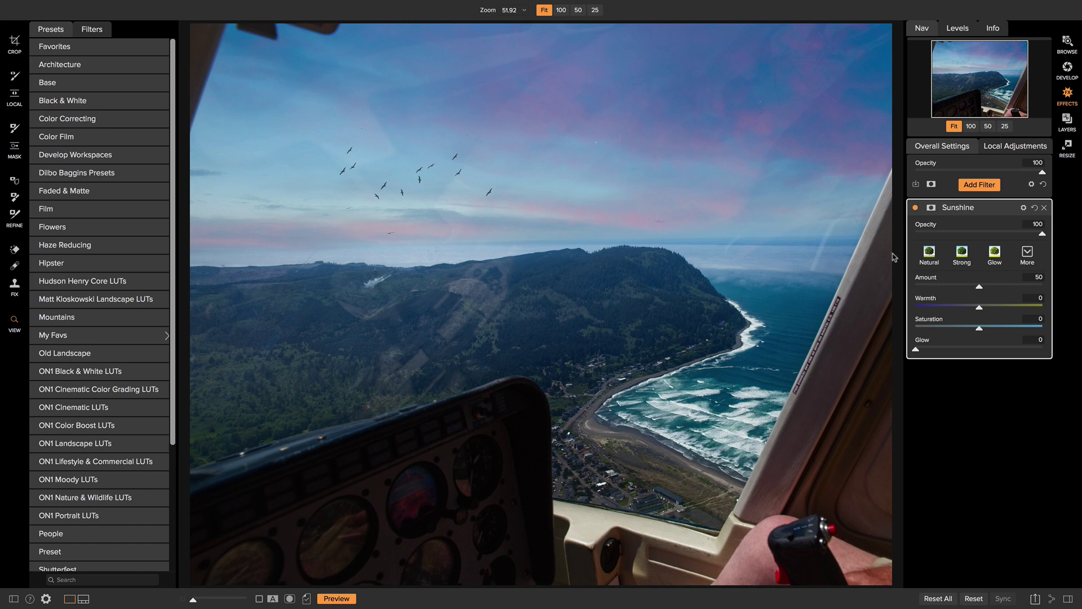
- Add a Split Tone filter above Sunshine and apply its Warm style
click(990, 186)
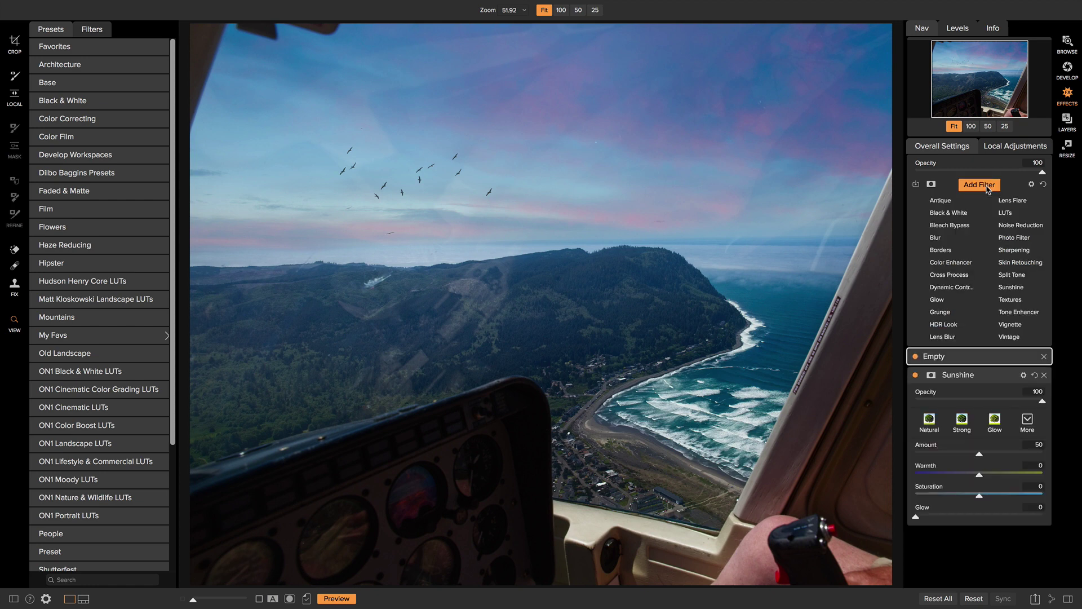
click(1012, 275)
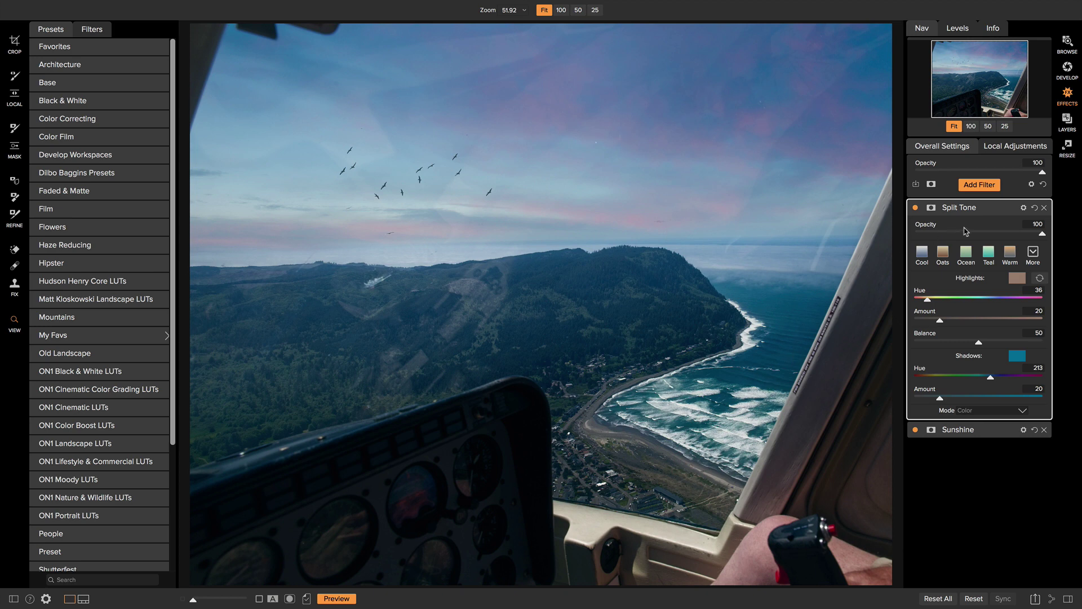
click(1012, 255)
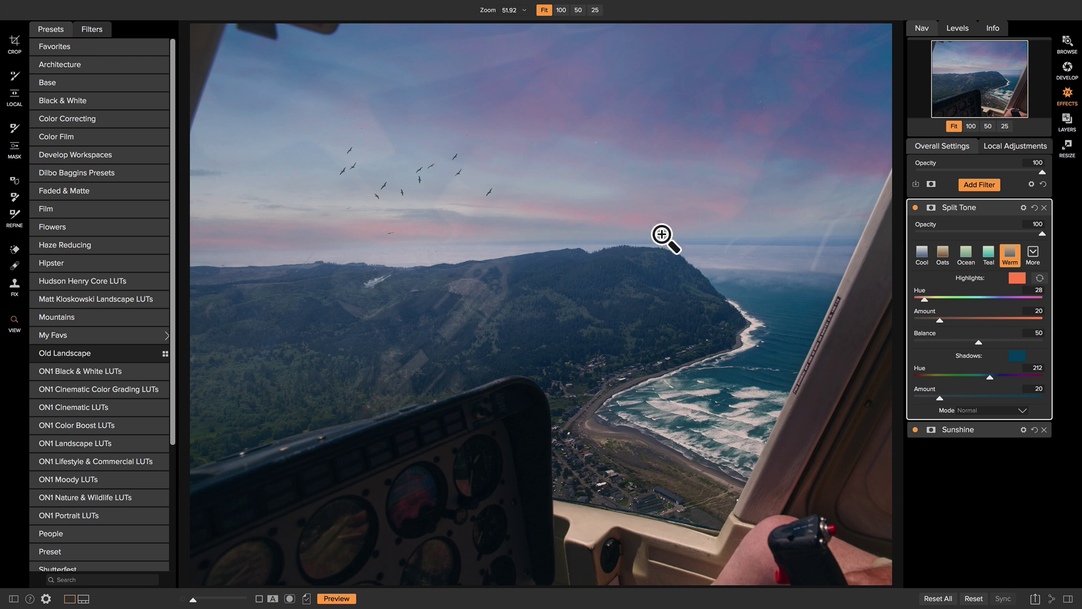
- Add a LUTs filter above Split Tone and set its category to CCG
click(983, 185)
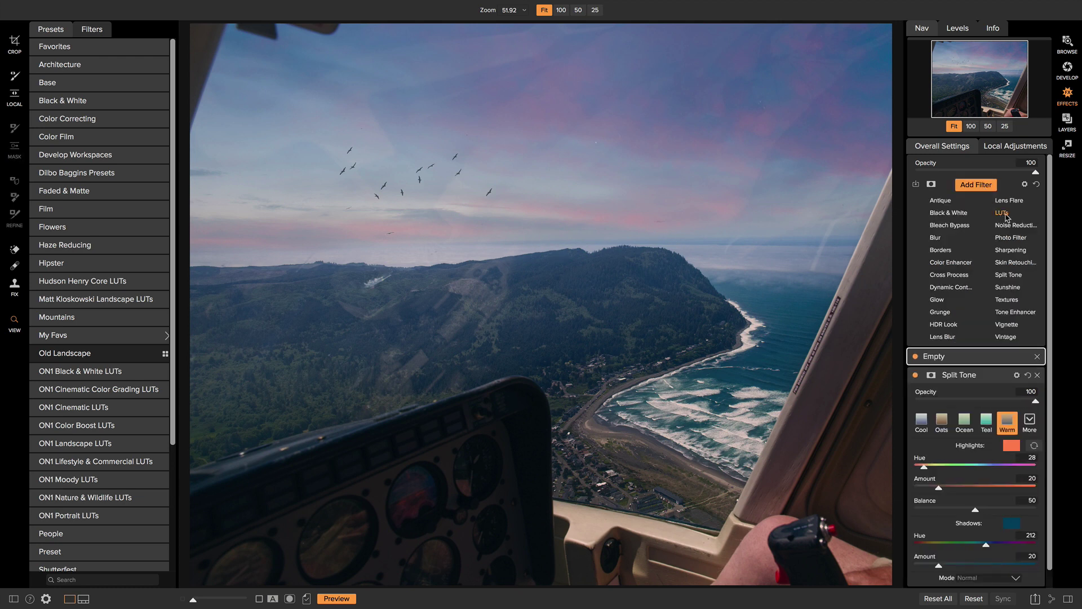
click(998, 214)
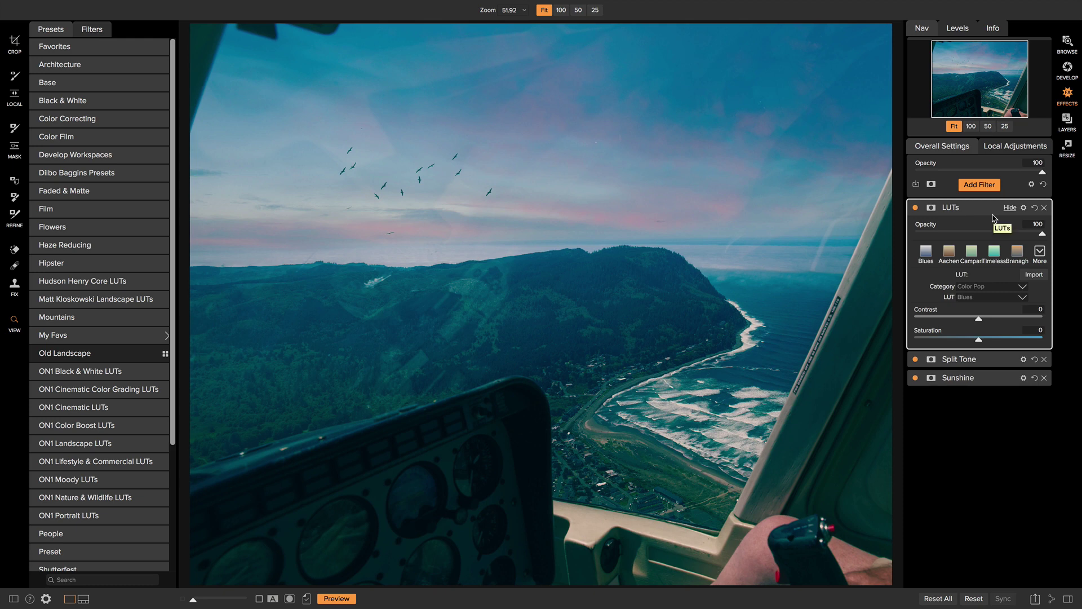
click(995, 288)
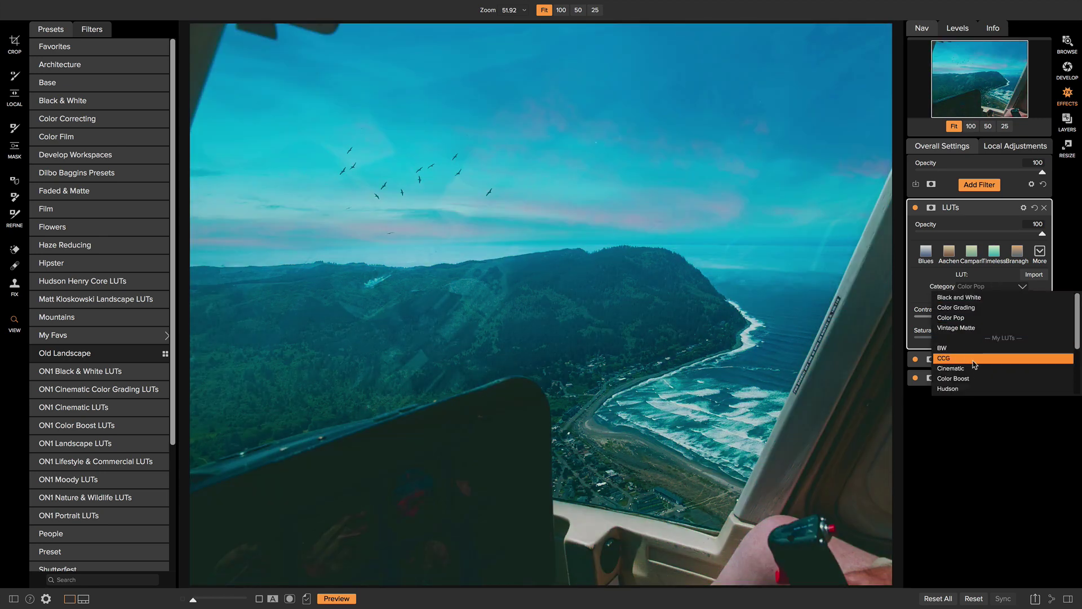
click(965, 360)
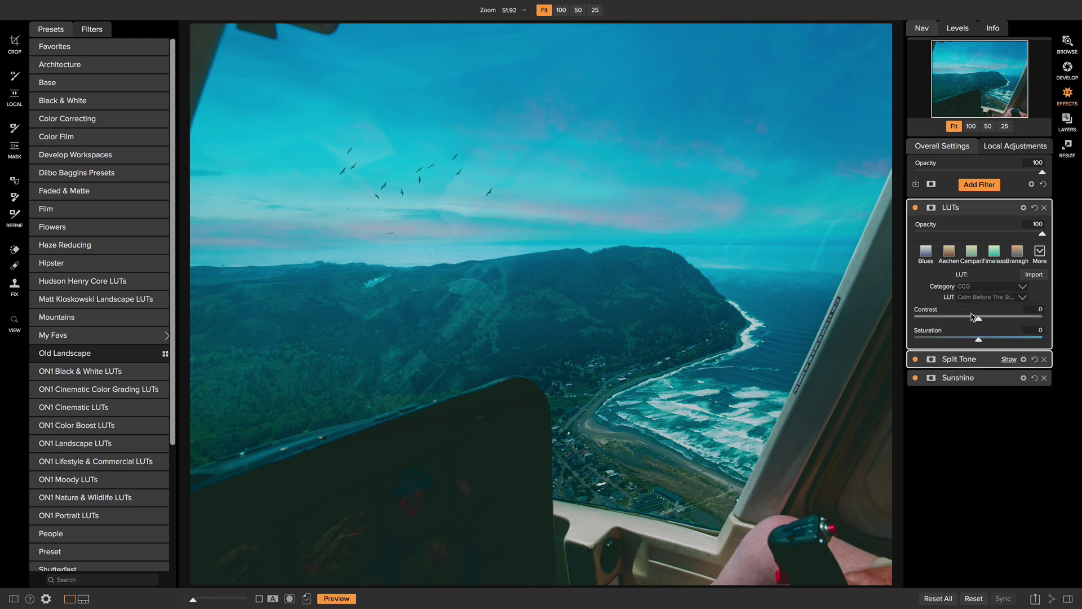
- Browse the CCG looks and apply the Punchbowl - Purple - Sharp - Cool LUT
click(978, 299)
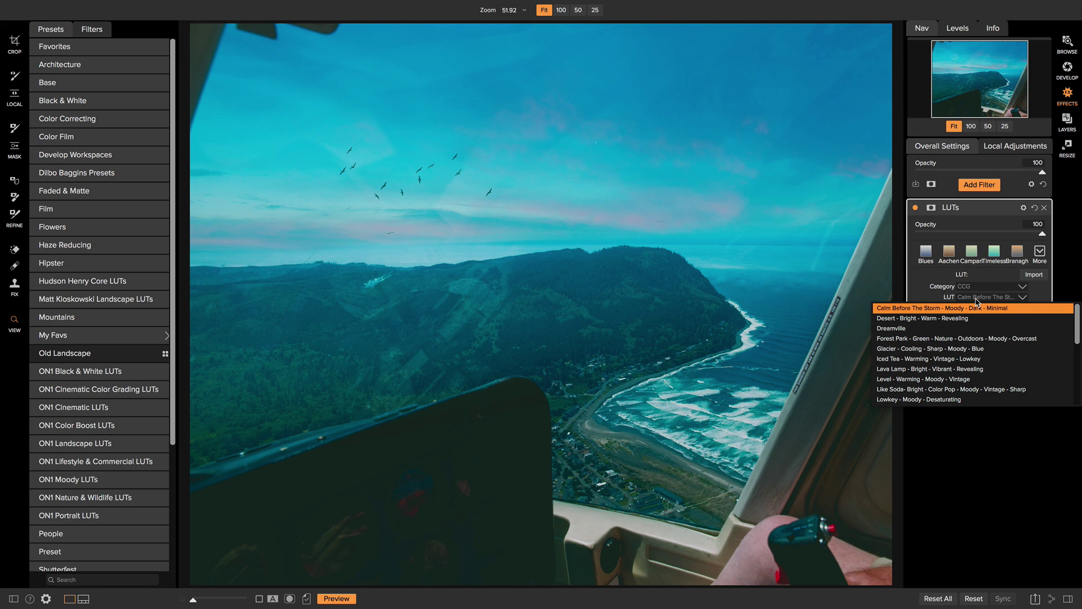
key(Down)
key(Down)
key(Down)
key(Down)
key(Down)
key(Down)
key(Down)
key(Down)
key(Down)
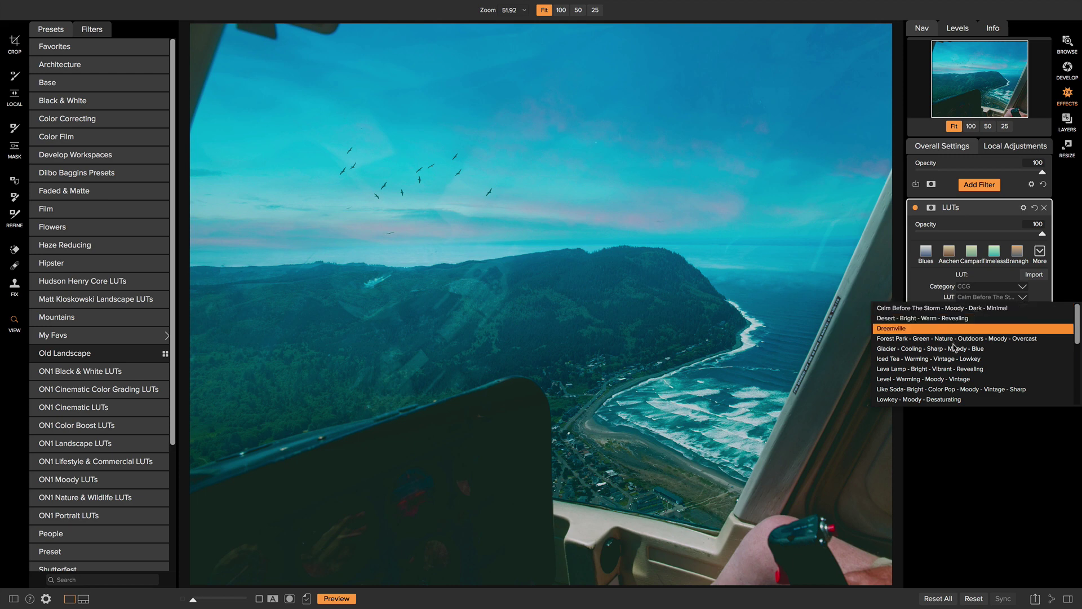
key(Down)
key(Down)
key(Down)
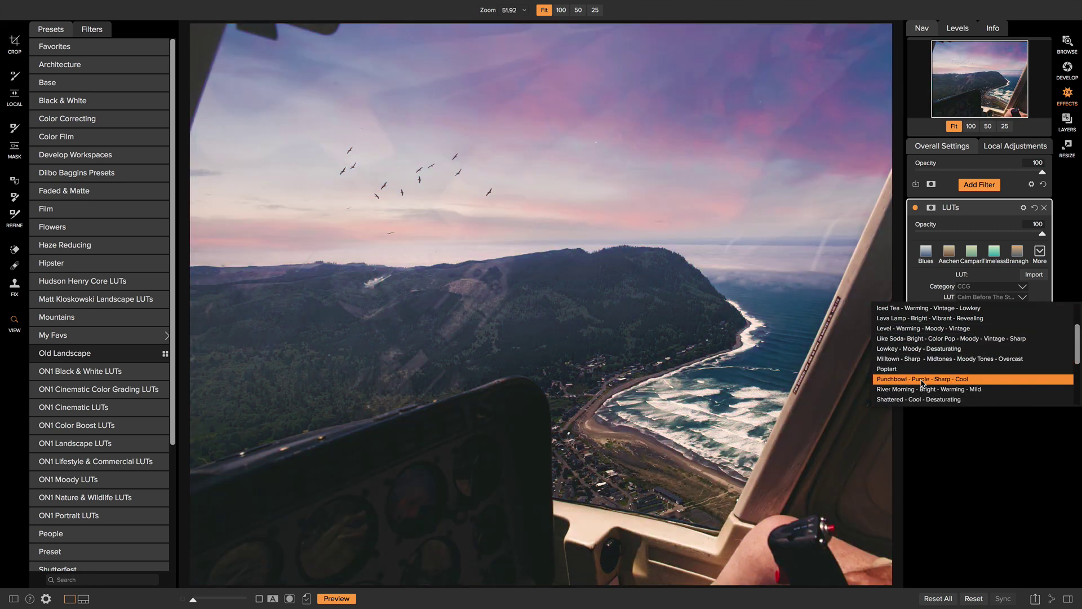
click(914, 379)
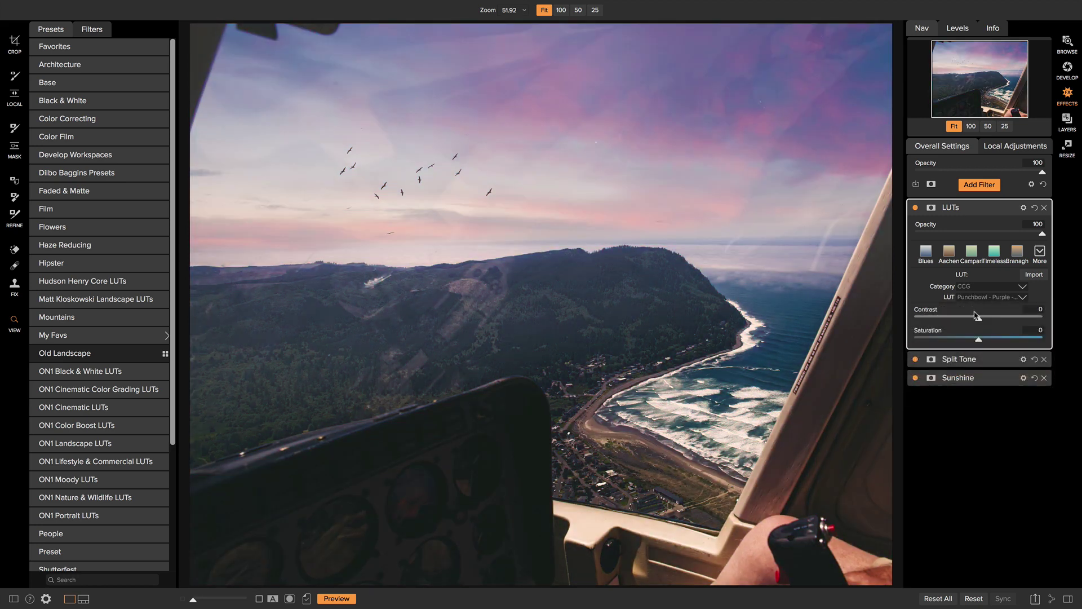
- Compare the image with and without the LUTs filter
click(915, 208)
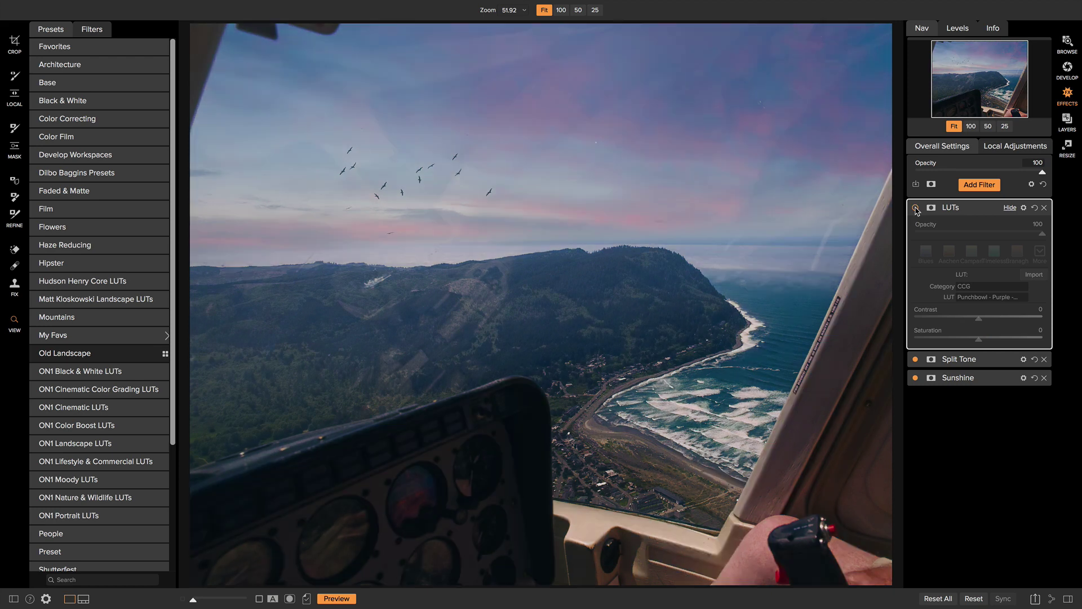
click(915, 208)
click(915, 209)
click(916, 208)
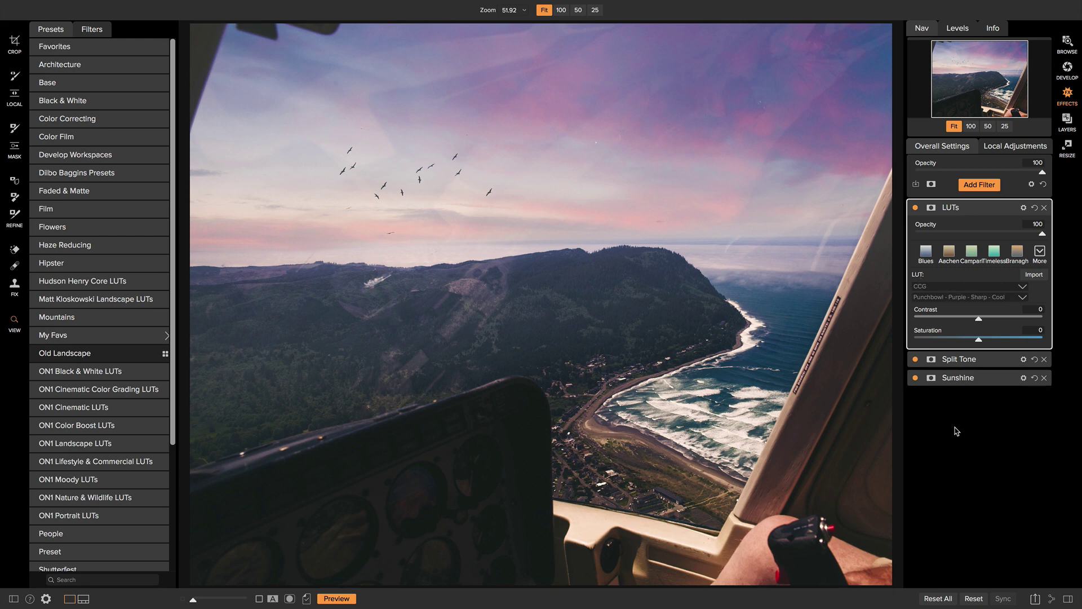
- Compare the photo before and after all the applied edits using the preview
key(ctrl+p)
key(ctrl+p)
key(ctrl+p)
key(ctrl+p)
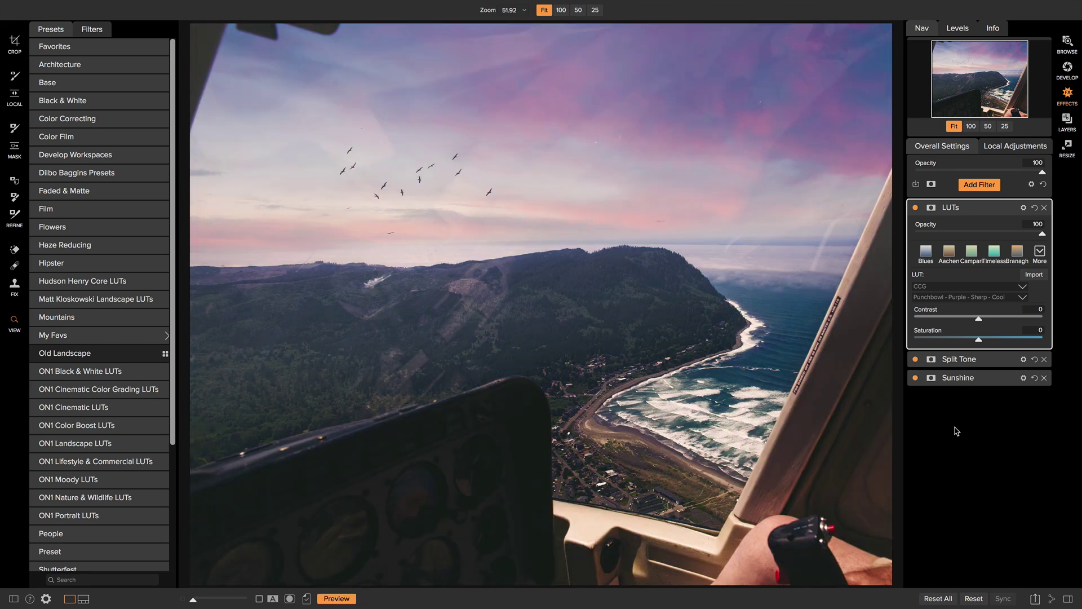